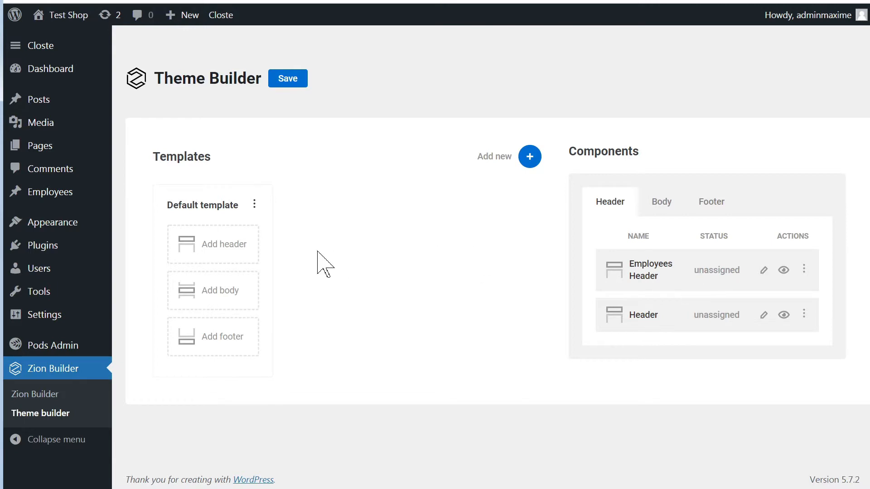
- Add a new header component to the default template and open it for editing
{"action": "left_click", "coordinate": [225, 251]}
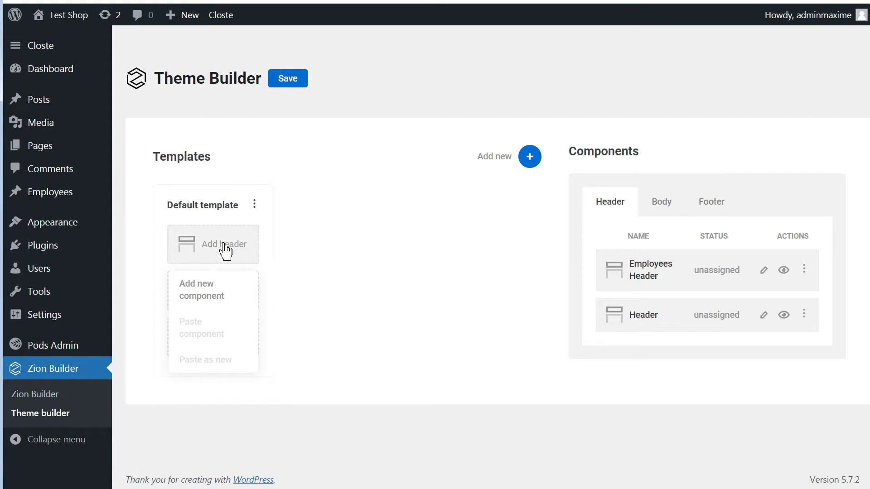
{"action": "left_click", "coordinate": [212, 294]}
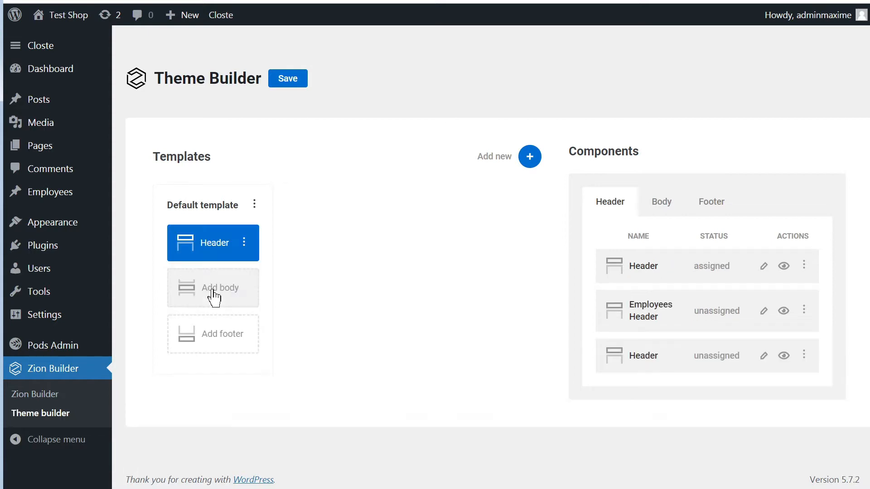
{"action": "left_click", "coordinate": [245, 244]}
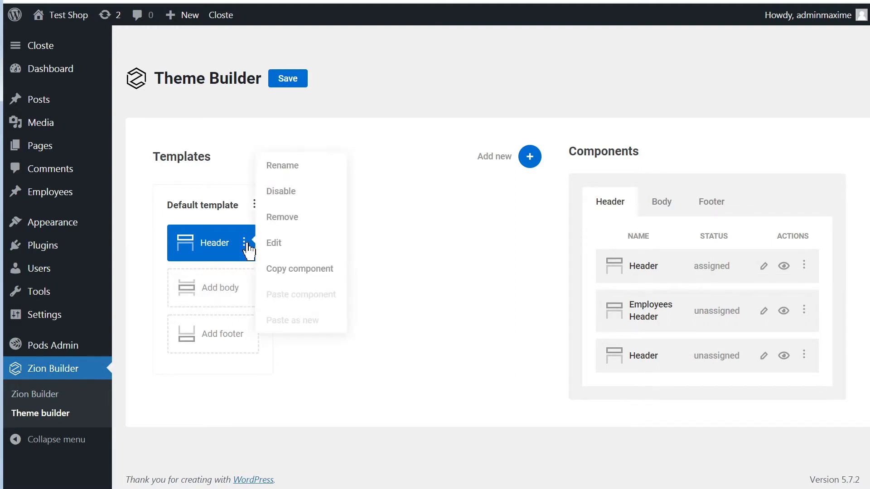
{"action": "left_click", "coordinate": [274, 244]}
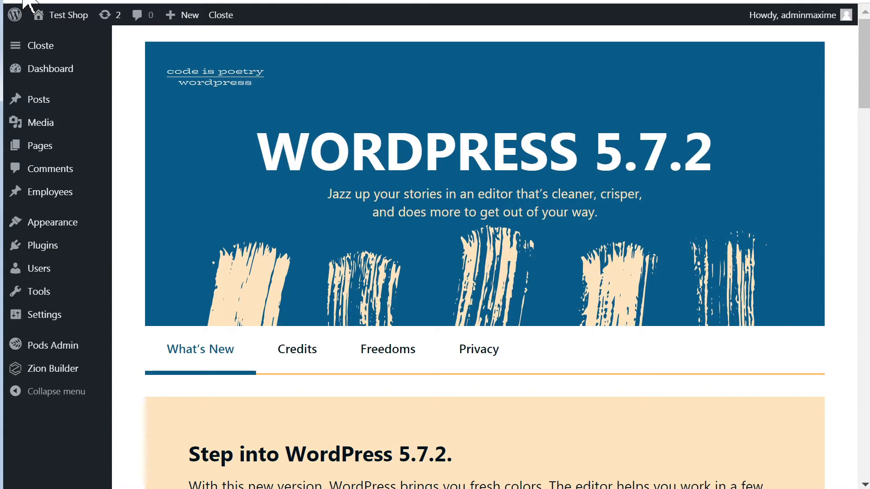
- Return to the Theme Builder and preview the newly added Header component
{"action": "mouse_move", "coordinate": [57, 365]}
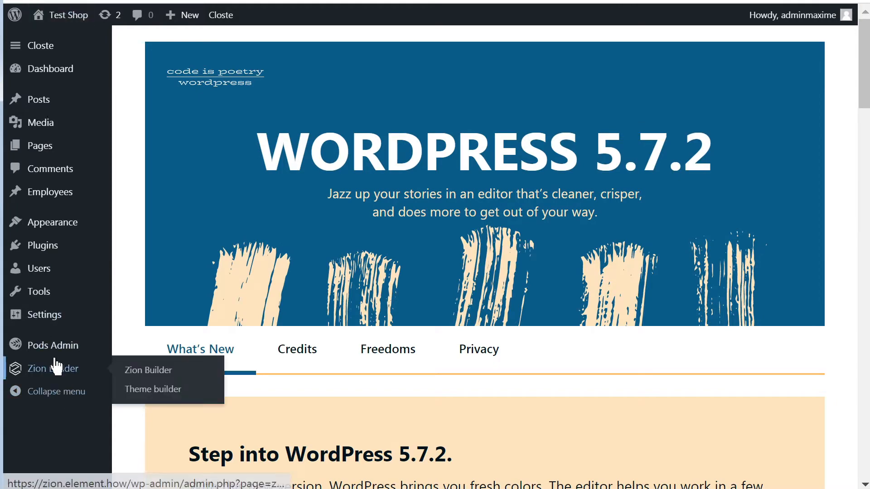
{"action": "left_click", "coordinate": [160, 390]}
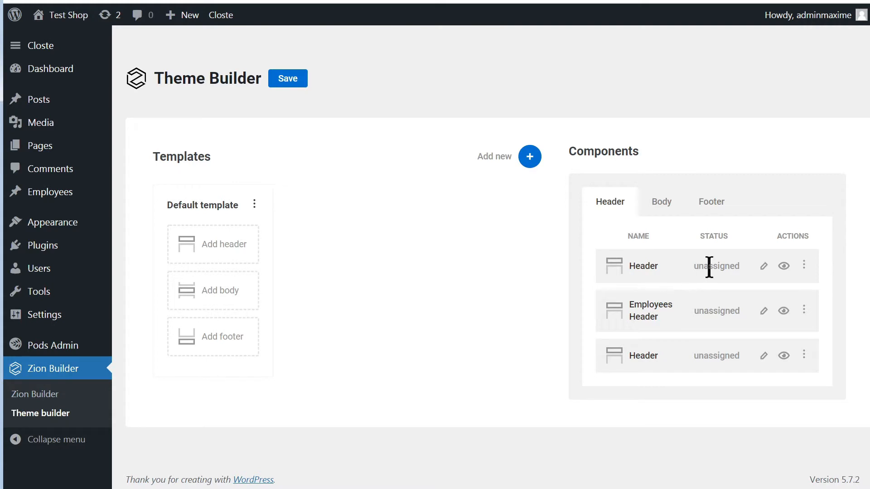
{"action": "left_click", "coordinate": [784, 267]}
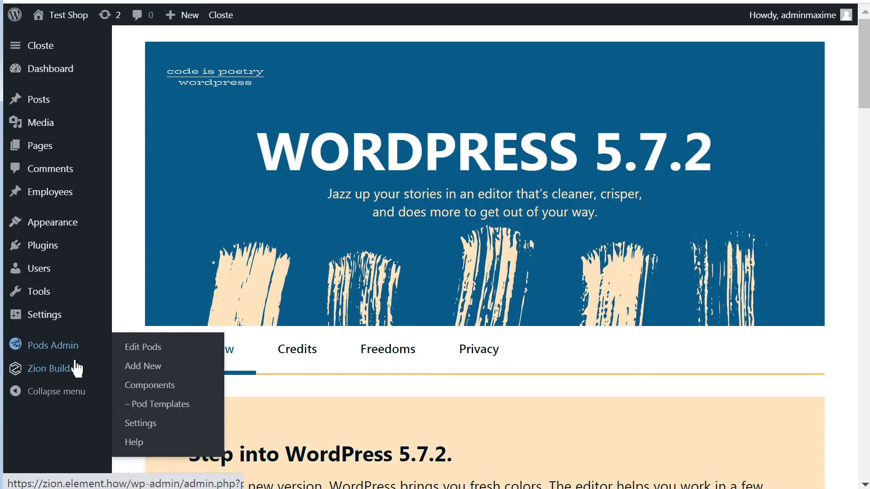
- Return to the Theme Builder and delete the newly added Header component from the components list
{"action": "mouse_move", "coordinate": [77, 369]}
{"action": "left_click", "coordinate": [140, 398]}
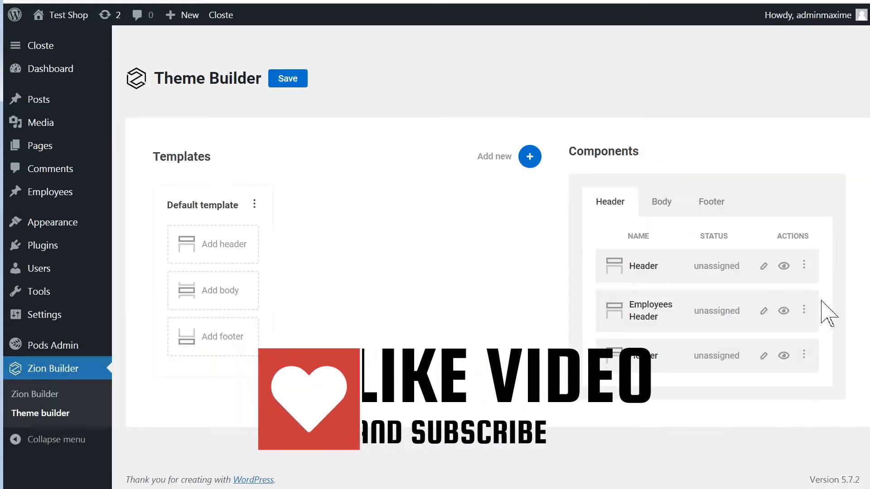
{"action": "left_click", "coordinate": [804, 266]}
{"action": "left_click", "coordinate": [841, 290]}
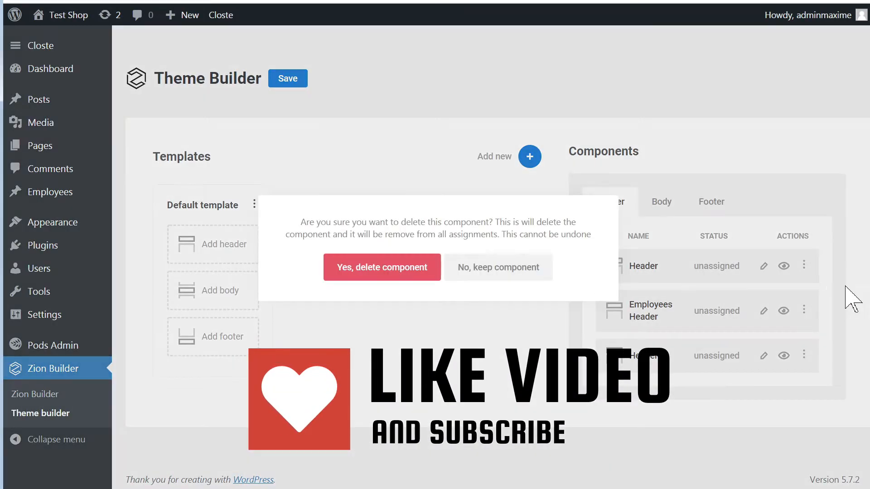
{"action": "left_click", "coordinate": [382, 276]}
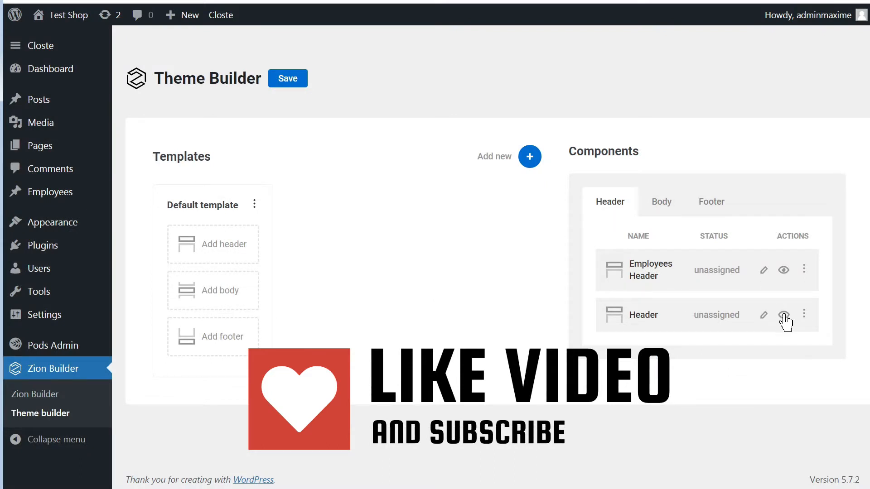
- Preview the existing Header component listed below Employees Header, and return to the Theme Builder
{"action": "left_click", "coordinate": [784, 316]}
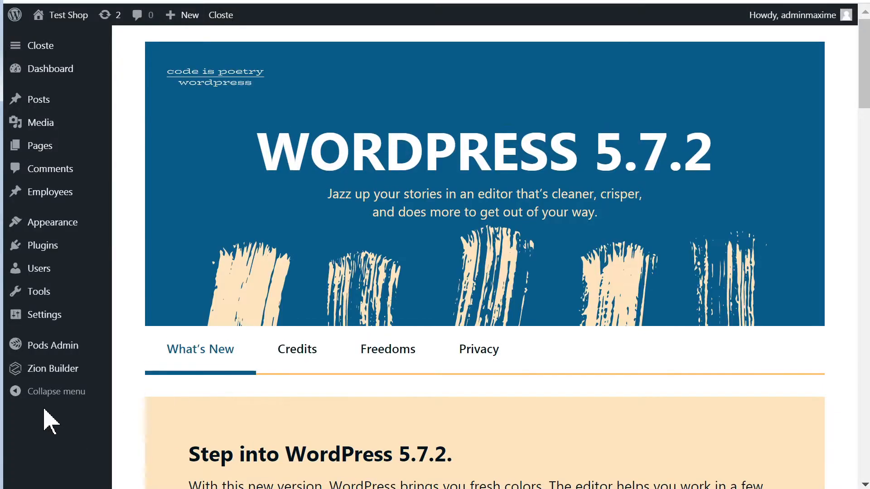
{"action": "mouse_move", "coordinate": [72, 376]}
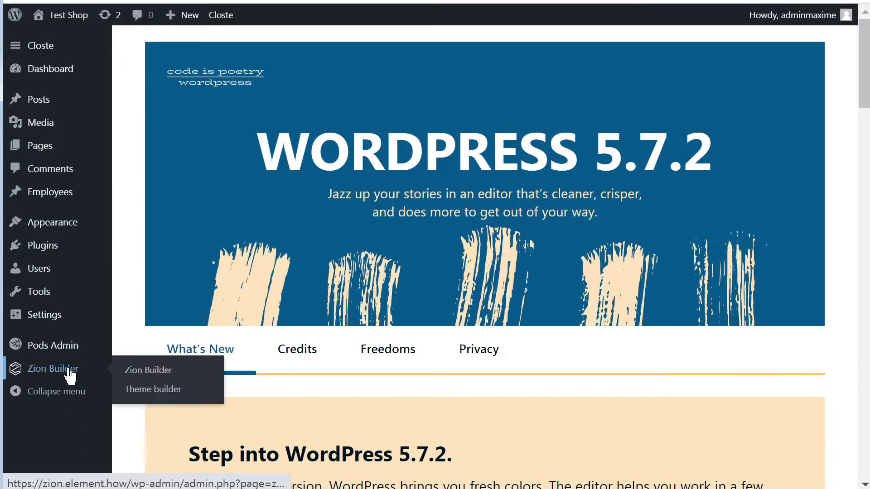
{"action": "left_click", "coordinate": [154, 390]}
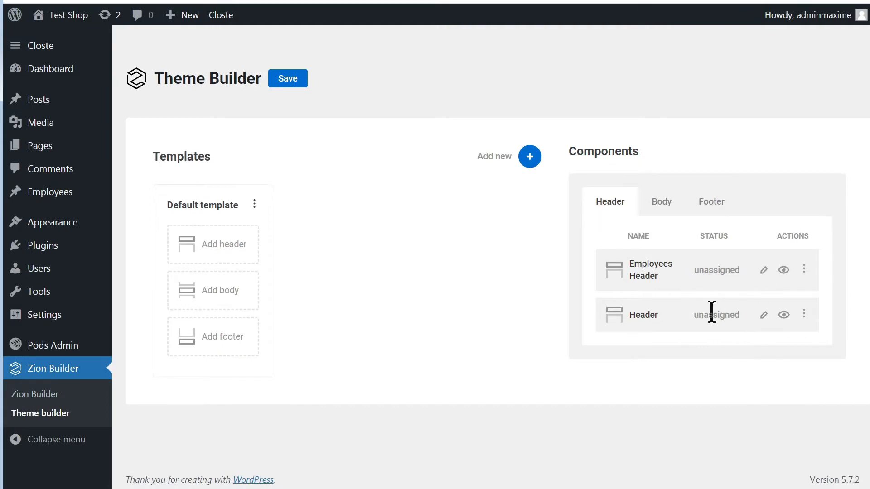
- Assign the existing Header component to the default template's header slot, review the Sample Page, and save the theme templates
{"action": "left_click_drag", "start_coordinate": [602, 316], "coordinate": [216, 243]}
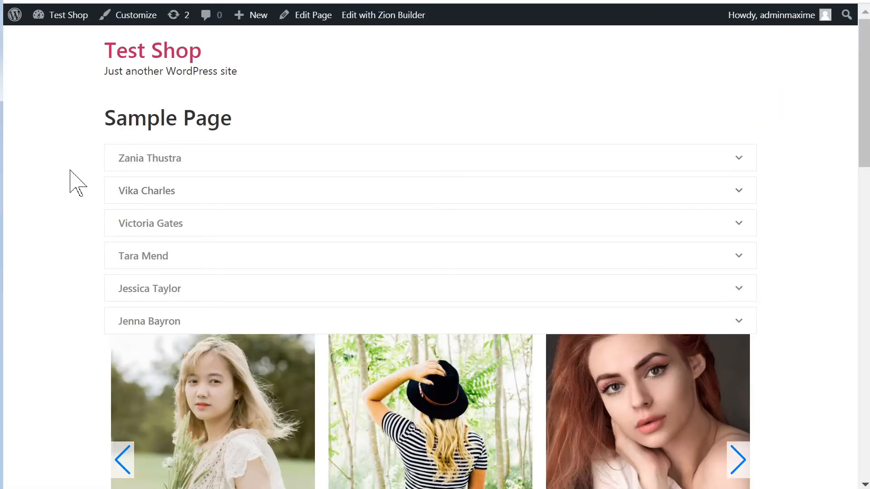
{"action": "scroll", "coordinate": [43, 168], "scroll_direction": "down", "scroll_amount": 3}
{"action": "scroll", "coordinate": [43, 168], "scroll_direction": "down", "scroll_amount": 10}
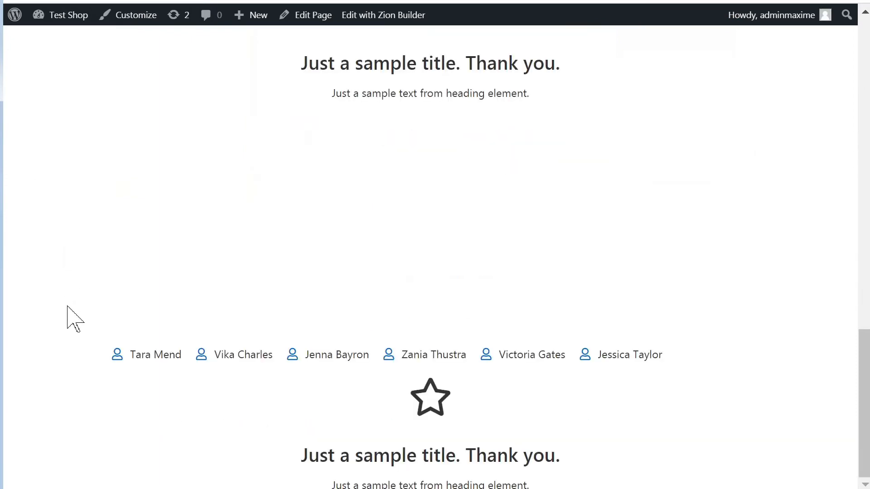
{"action": "scroll", "coordinate": [68, 309], "scroll_direction": "up", "scroll_amount": 15}
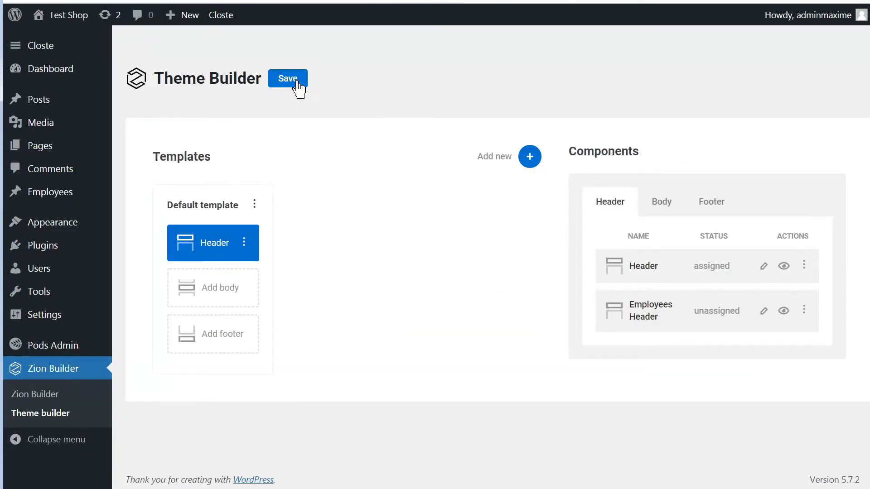
{"action": "left_click", "coordinate": [294, 81]}
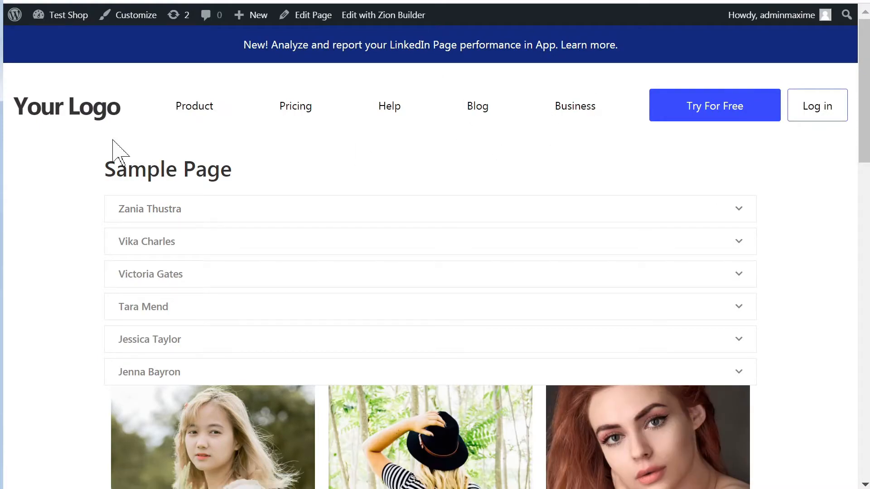
- Examine the Sample Page on the front end to check the header and the end of the page
{"action": "scroll", "coordinate": [79, 234], "scroll_direction": "down", "scroll_amount": 3}
{"action": "scroll", "coordinate": [80, 234], "scroll_direction": "up", "scroll_amount": 3}
{"action": "scroll", "coordinate": [79, 234], "scroll_direction": "down", "scroll_amount": 2}
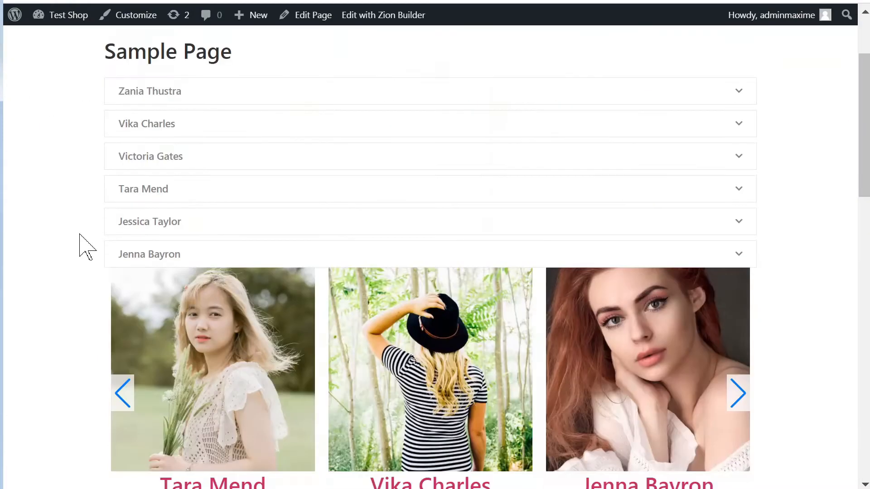
{"action": "scroll", "coordinate": [79, 233], "scroll_direction": "down", "scroll_amount": 10}
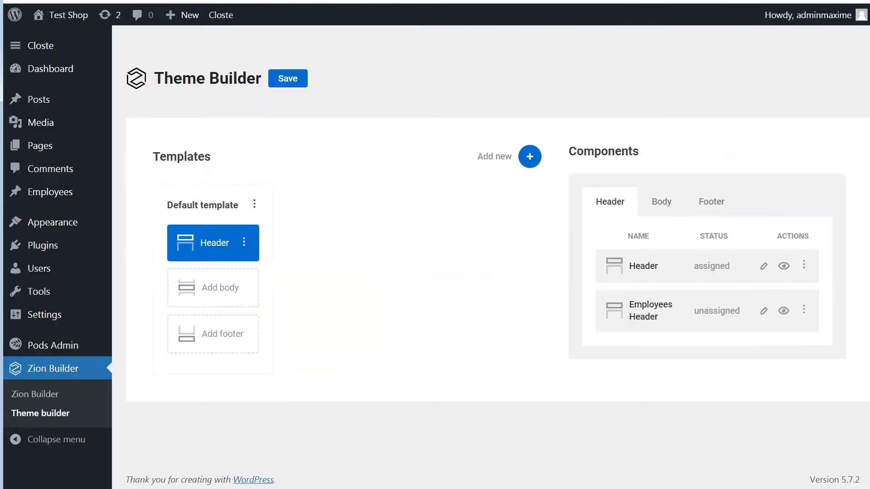
- Assign the existing Footer component to the default template's footer slot and save the theme templates
{"action": "left_click", "coordinate": [718, 205]}
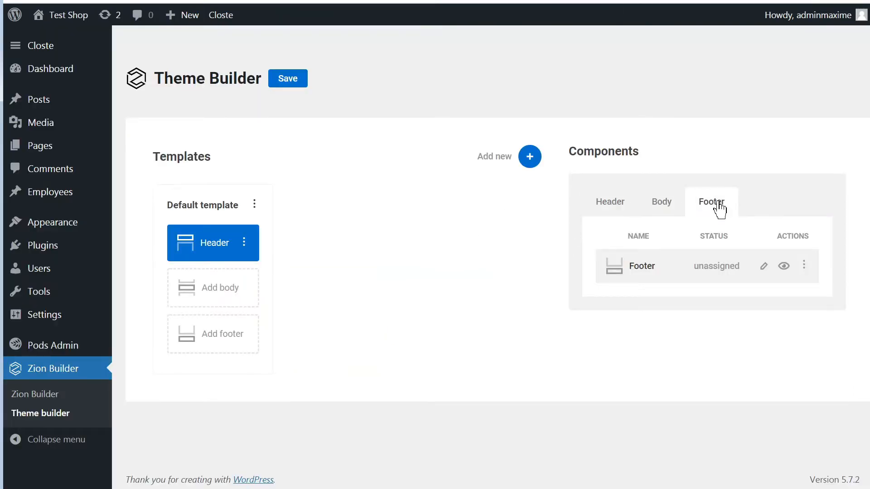
{"action": "left_click_drag", "start_coordinate": [692, 278], "coordinate": [211, 345]}
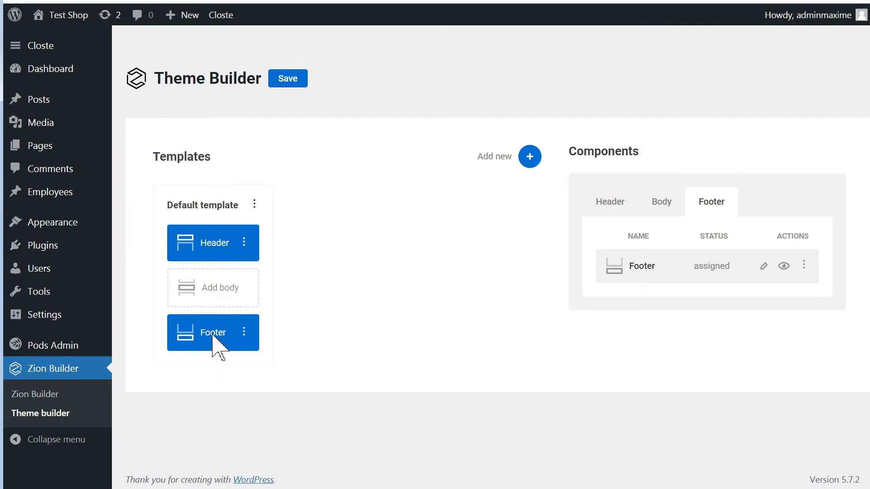
{"action": "left_click", "coordinate": [290, 81]}
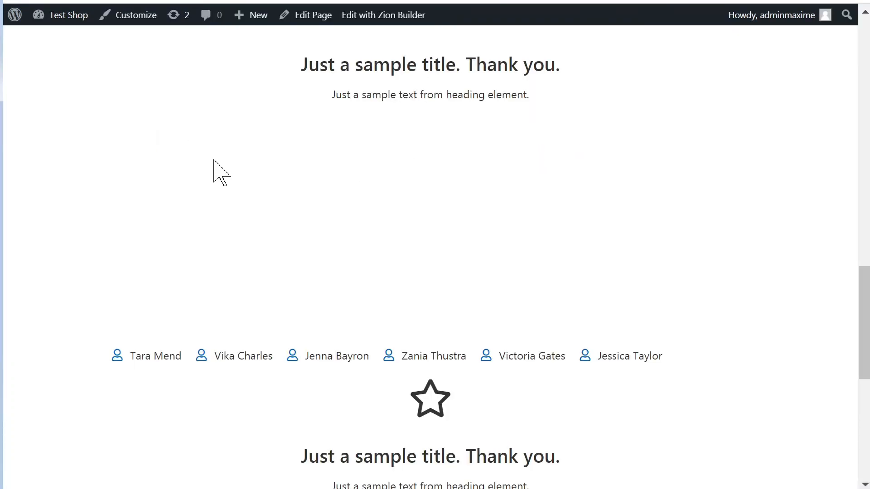
- Examine the Sample Page from top to end to check both the header and the footer
{"action": "scroll", "coordinate": [218, 168], "scroll_direction": "down", "scroll_amount": 9}
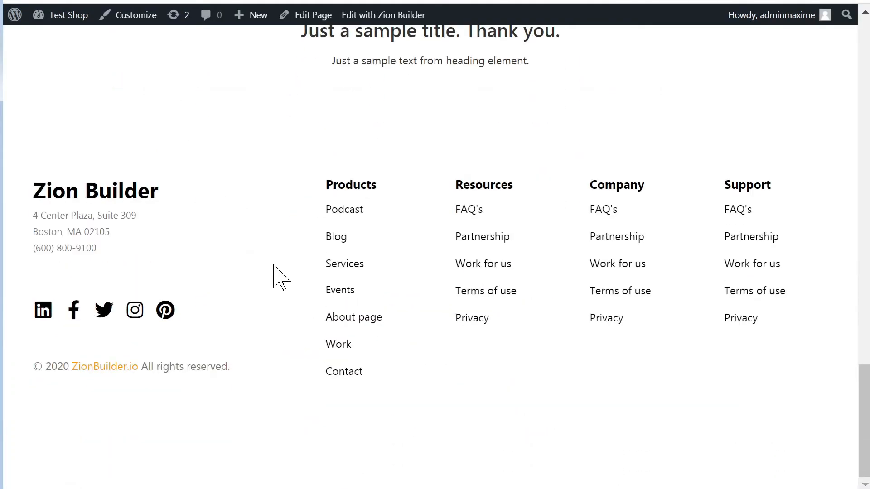
{"action": "scroll", "coordinate": [301, 389], "scroll_direction": "up", "scroll_amount": 5}
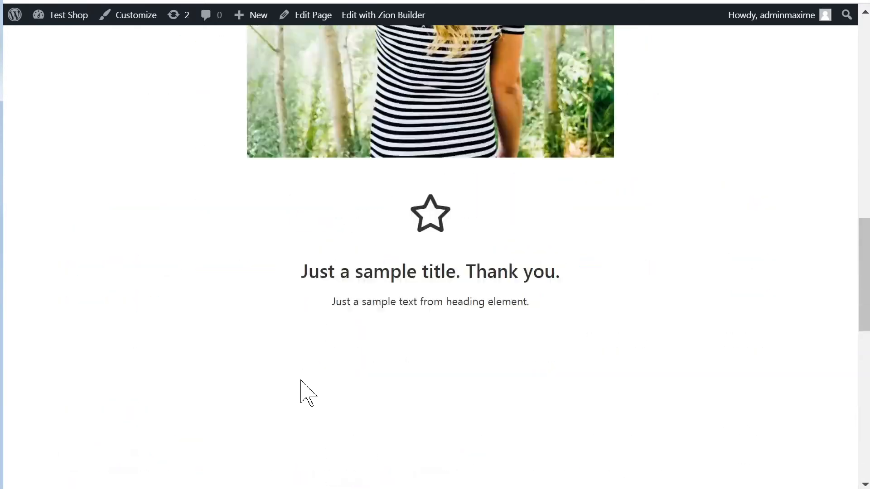
{"action": "scroll", "coordinate": [303, 390], "scroll_direction": "up", "scroll_amount": 10}
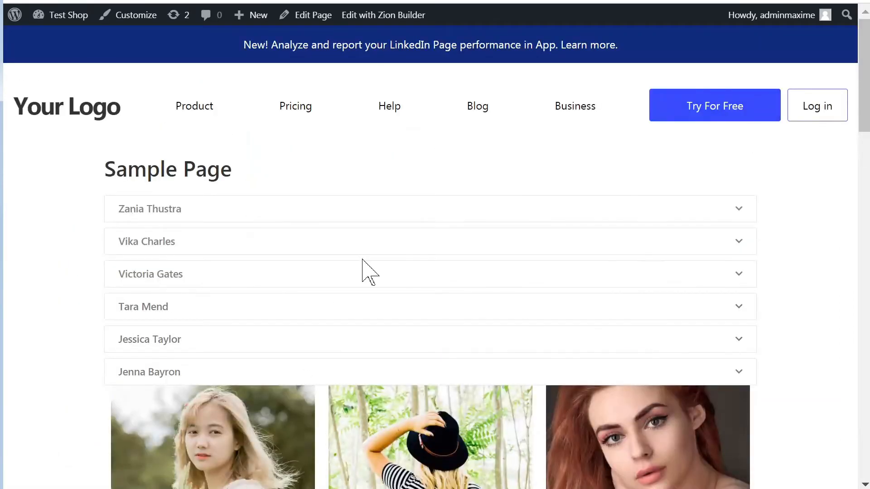
{"action": "scroll", "coordinate": [123, 256], "scroll_direction": "down", "scroll_amount": 15}
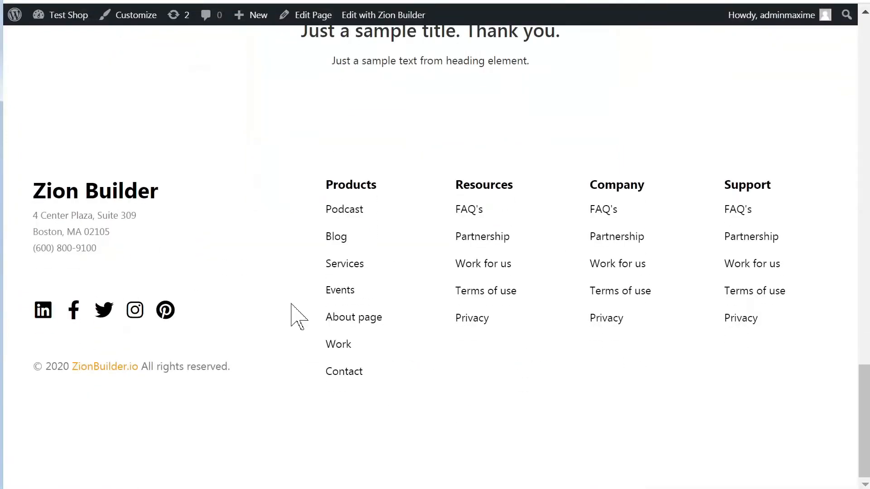
{"action": "scroll", "coordinate": [297, 324], "scroll_direction": "up", "scroll_amount": 5}
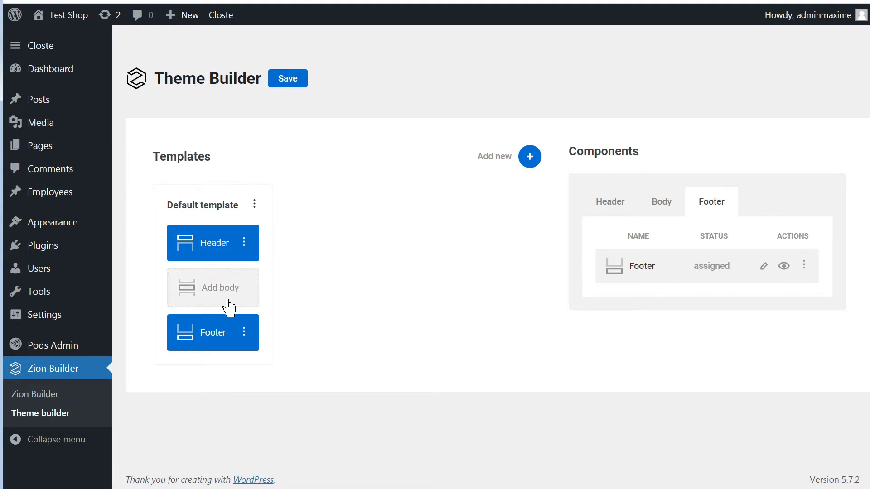
- Create a new template titled Employee, use it on All Employees, and save it
{"action": "left_click", "coordinate": [530, 157]}
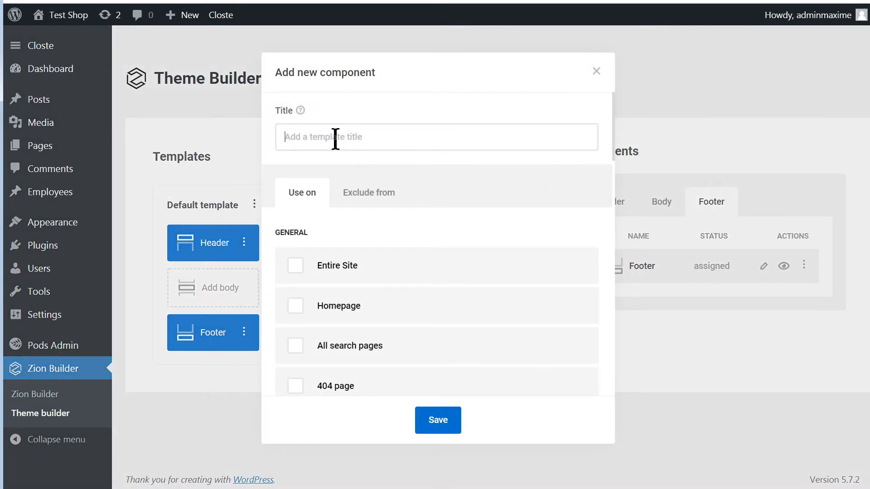
{"action": "type", "text": "Employee"}
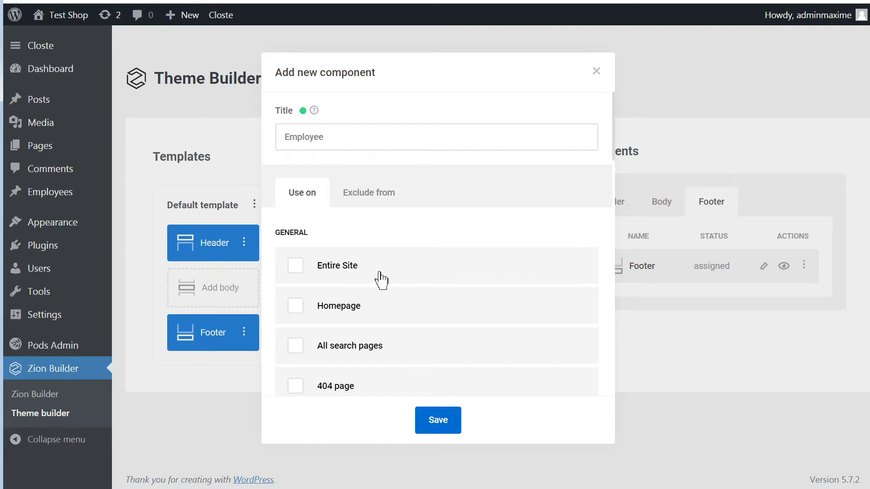
{"action": "scroll", "coordinate": [383, 278], "scroll_direction": "down", "scroll_amount": 8}
{"action": "scroll", "coordinate": [379, 276], "scroll_direction": "down", "scroll_amount": 10}
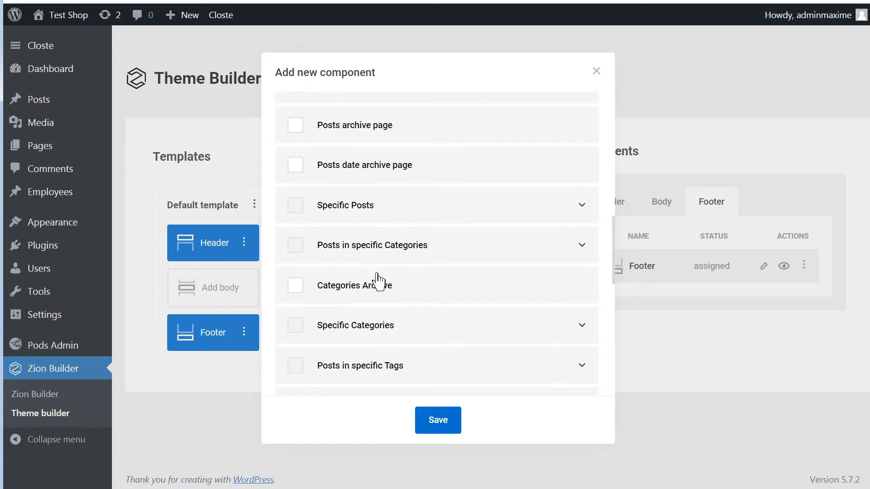
{"action": "scroll", "coordinate": [358, 284], "scroll_direction": "down", "scroll_amount": 1}
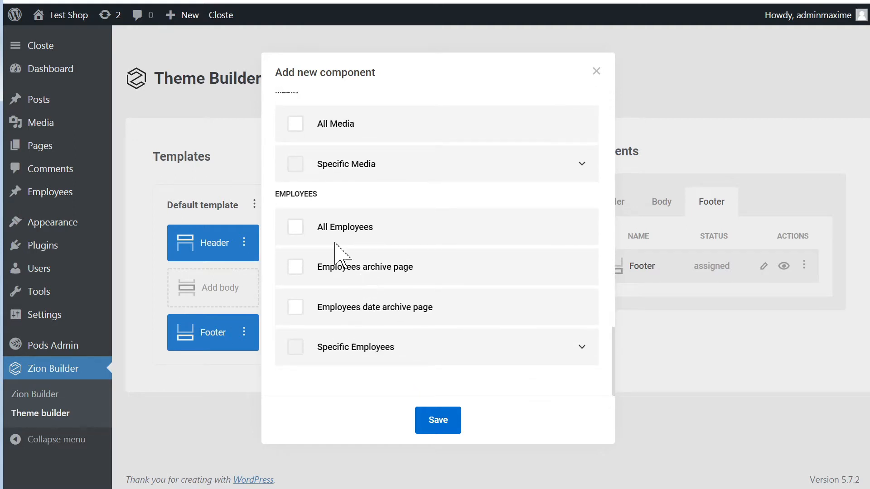
{"action": "left_click", "coordinate": [295, 228]}
{"action": "left_click", "coordinate": [438, 420]}
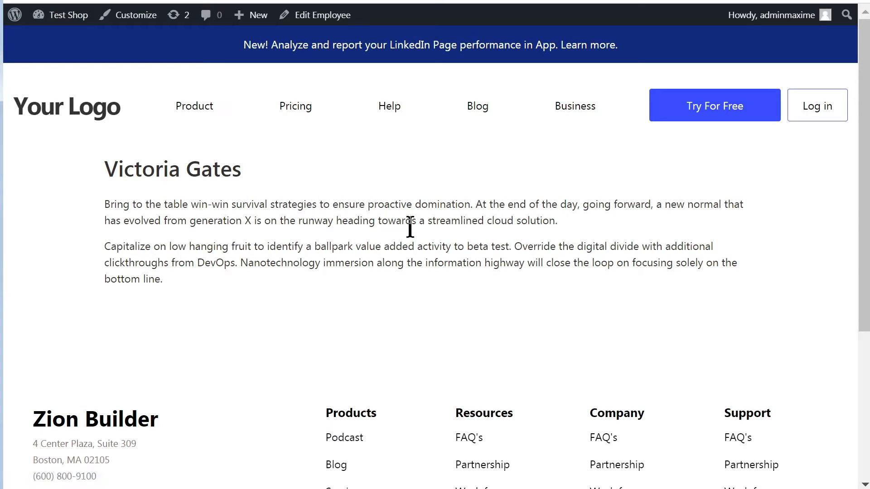
- Examine a single employee page on the front end to check its header, content and footer
{"action": "scroll", "coordinate": [351, 201], "scroll_direction": "down", "scroll_amount": 5}
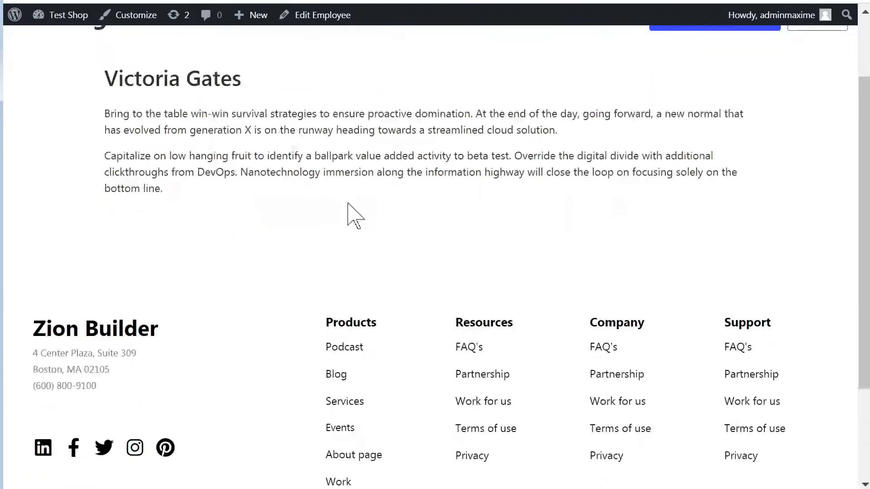
{"action": "scroll", "coordinate": [314, 218], "scroll_direction": "up", "scroll_amount": 5}
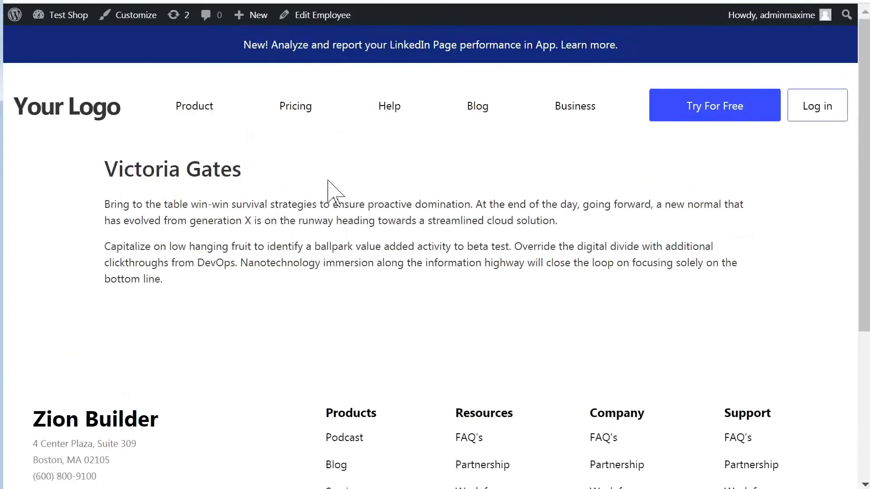
{"action": "scroll", "coordinate": [306, 259], "scroll_direction": "down", "scroll_amount": 5}
{"action": "scroll", "coordinate": [412, 278], "scroll_direction": "up", "scroll_amount": 5}
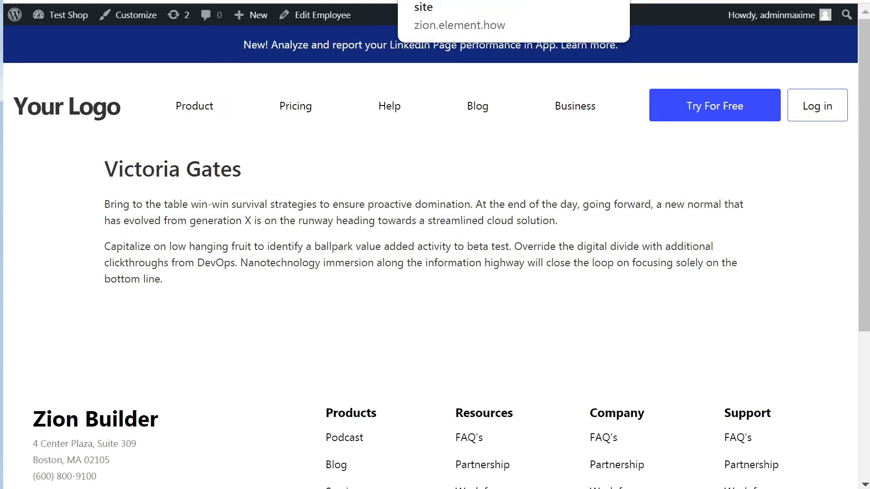
- Assign the existing Employees Header component to the Employee template's header slot and check the result on the single employee page
{"action": "left_click", "coordinate": [589, 0]}
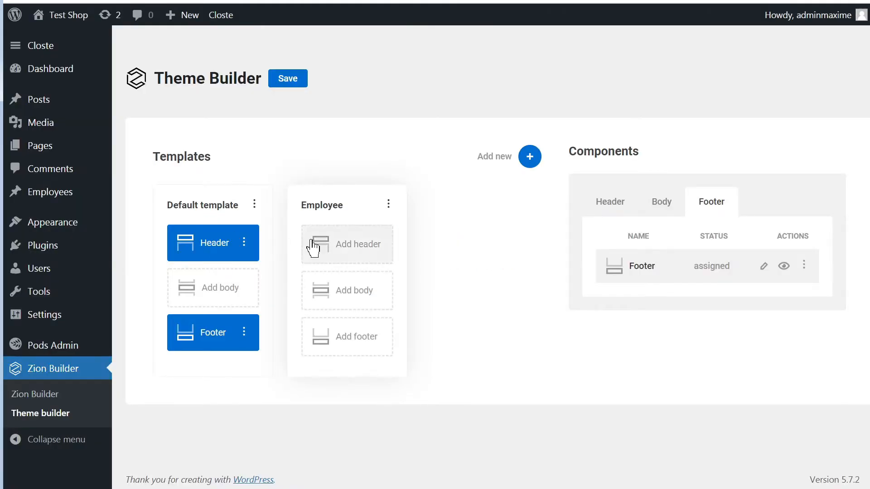
{"action": "left_click", "coordinate": [617, 201]}
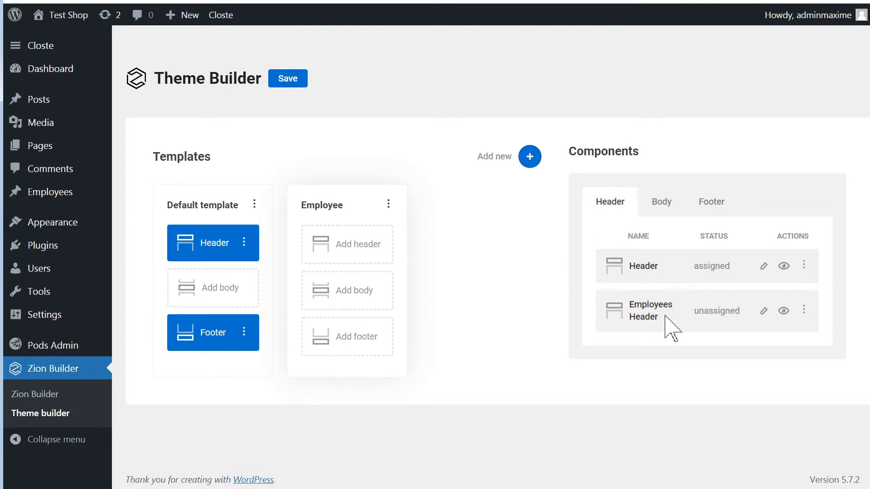
{"action": "left_click_drag", "start_coordinate": [676, 324], "coordinate": [360, 251]}
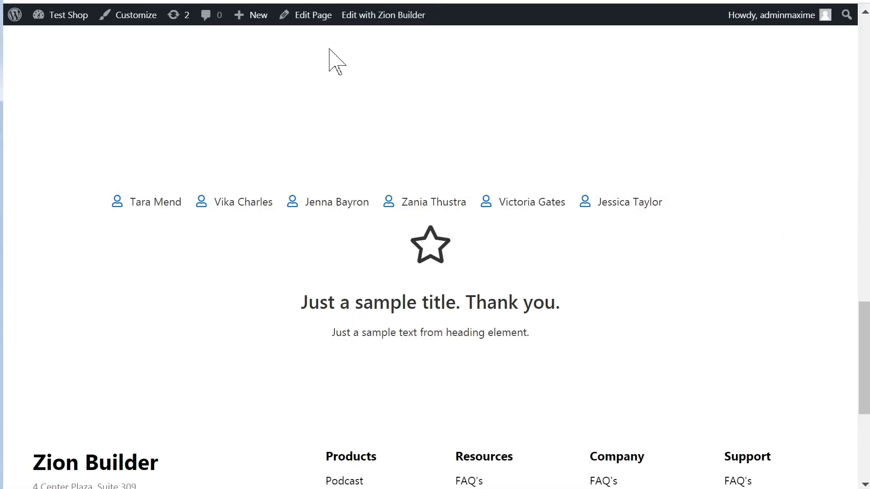
{"action": "key", "text": "ctrl+Tab"}
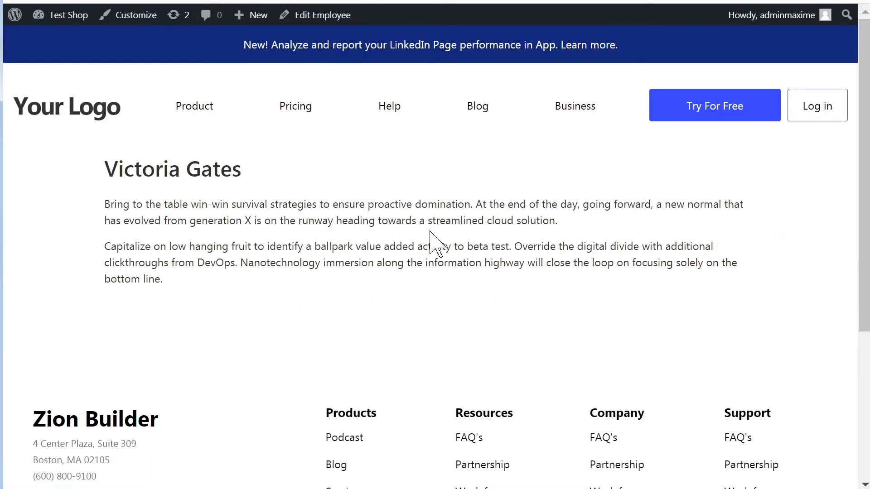
{"action": "key", "text": "F5"}
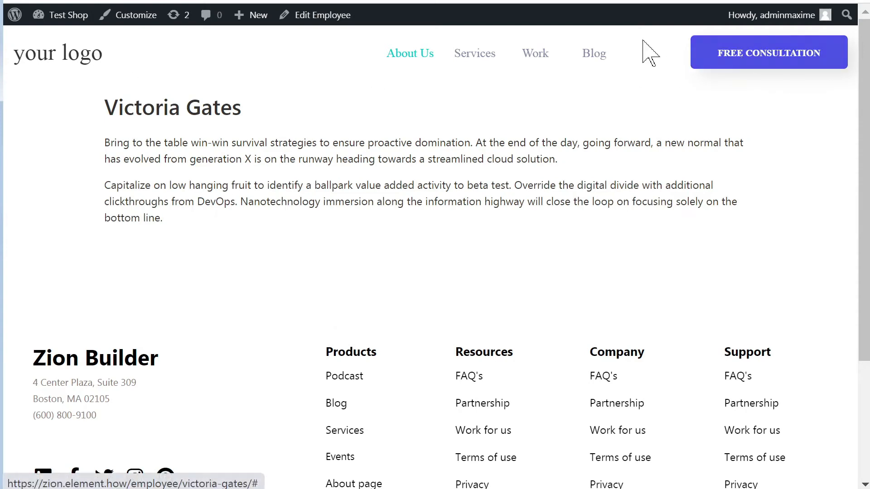
- Remove the headers from the Employee and default templates and assign the Employees Header component to the default template's header slot
{"action": "key", "text": "ctrl+shift+Tab"}
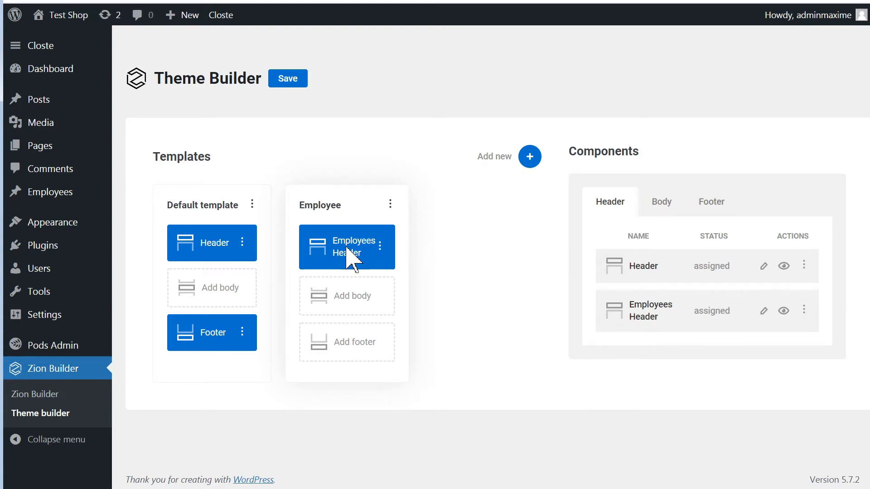
{"action": "left_click", "coordinate": [380, 246]}
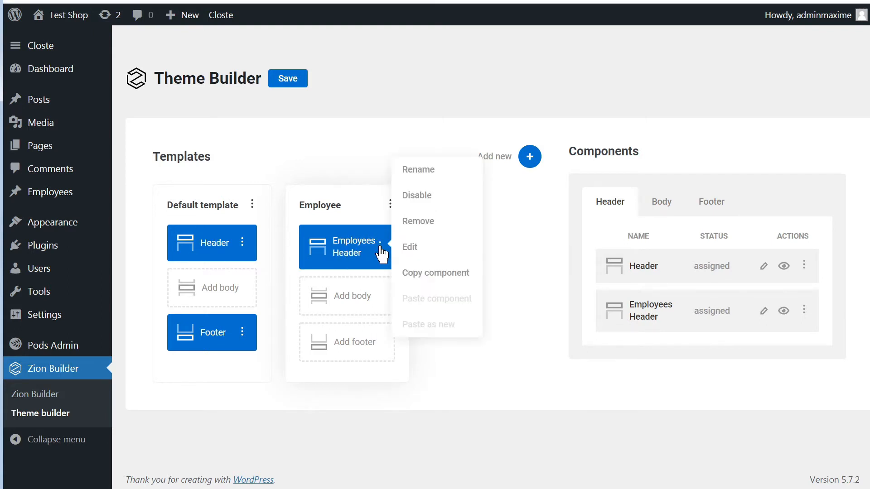
{"action": "left_click", "coordinate": [431, 230]}
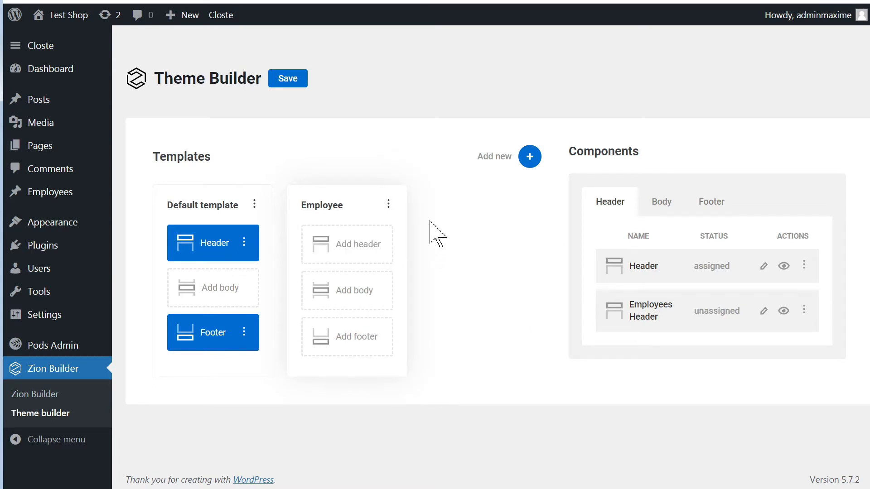
{"action": "left_click", "coordinate": [244, 244]}
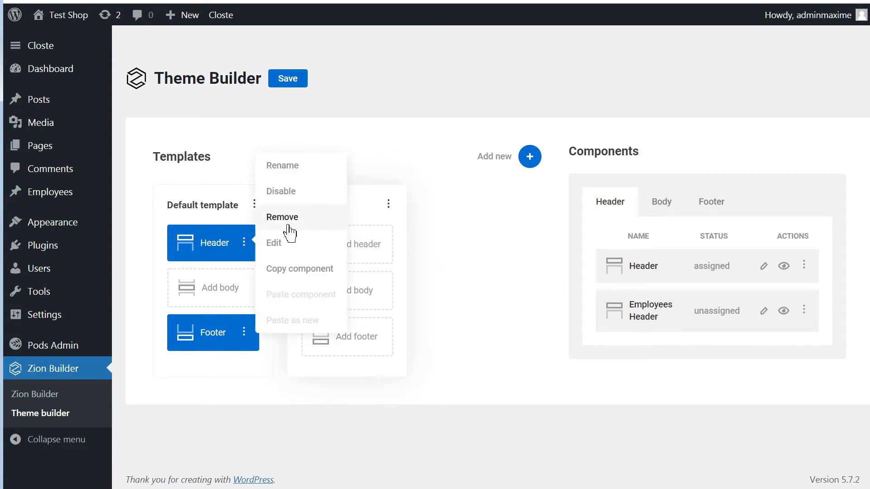
{"action": "left_click", "coordinate": [335, 219]}
{"action": "left_click_drag", "start_coordinate": [674, 286], "coordinate": [227, 254]}
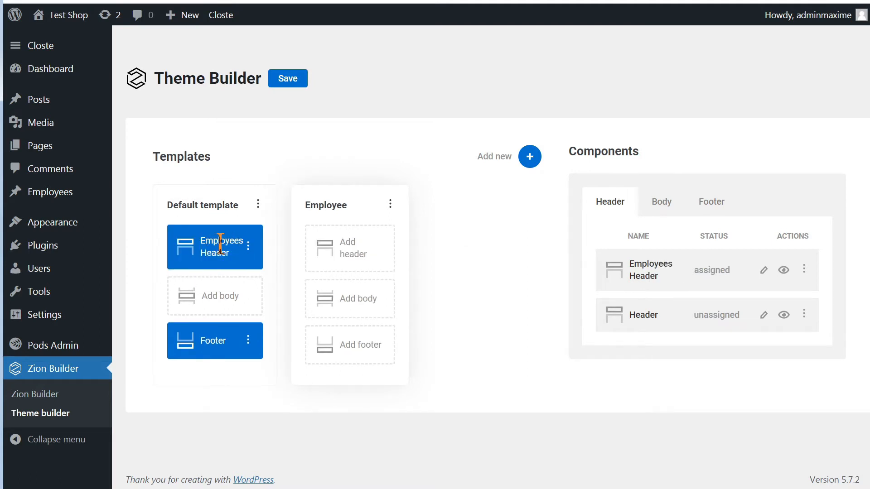
- Rename the default template's header component to "test Header"
{"action": "left_click_drag", "start_coordinate": [223, 245], "coordinate": [224, 247]}
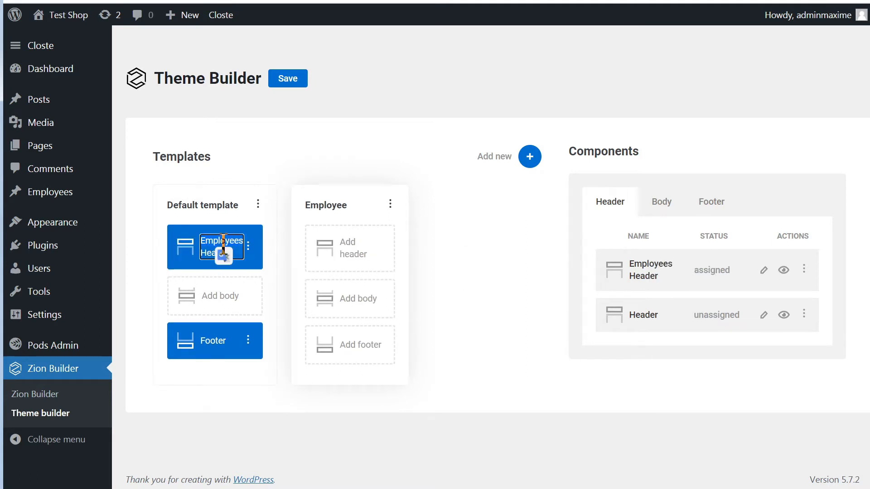
{"action": "type", "text": "tets"}
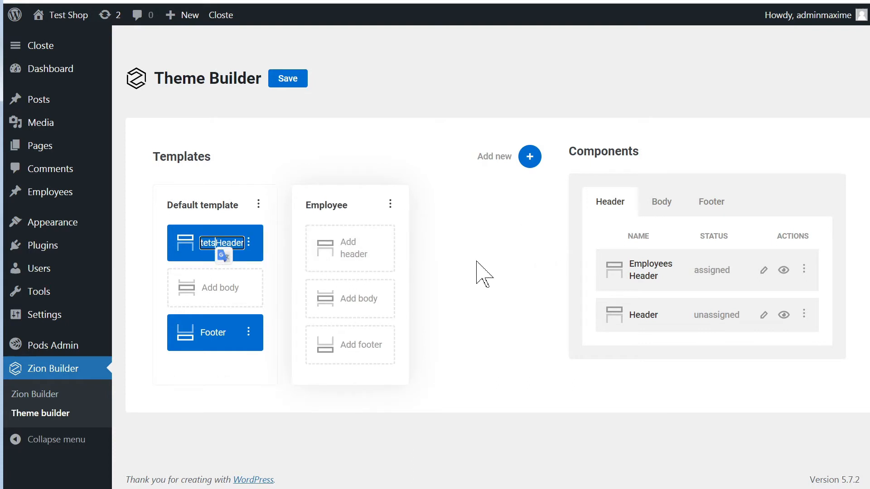
{"action": "key", "text": "BackSpace"}
{"action": "key", "text": "BackSpace"}
{"action": "type", "text": "st"}
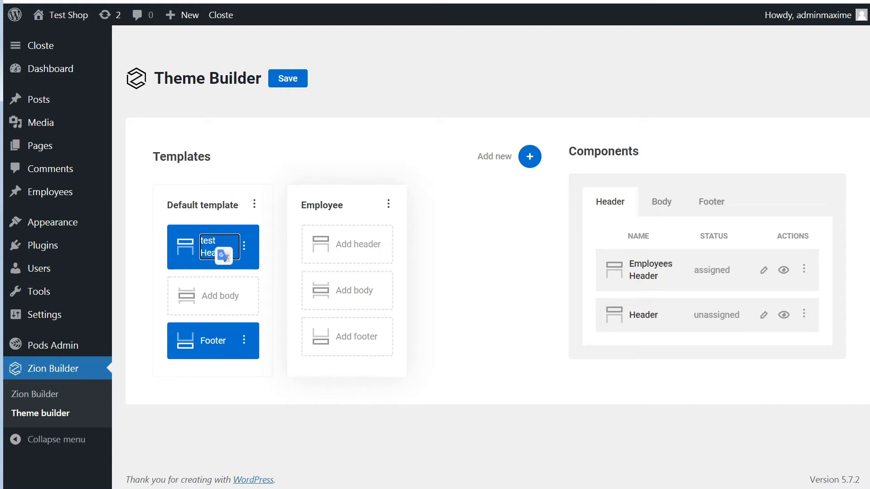
{"action": "key", "text": "Return"}
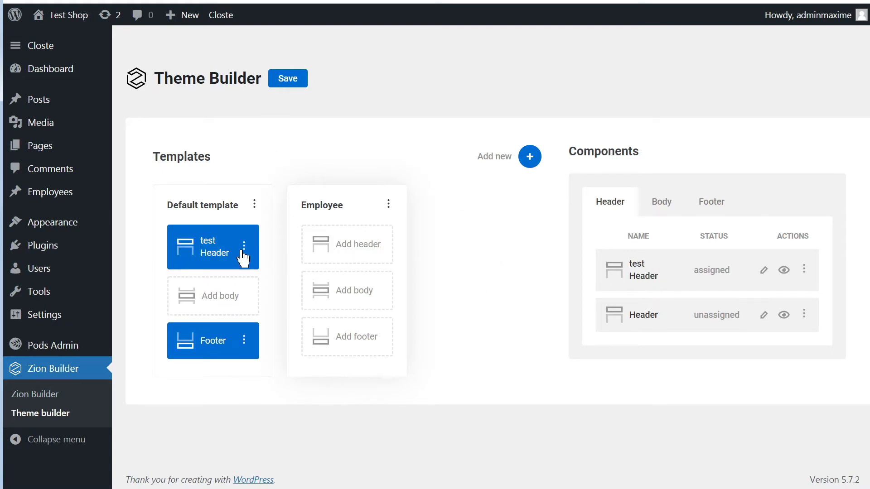
- Assign the existing Header component to the Employee template's header slot, save, and check the headers on the Sample Page and employee page
{"action": "left_click_drag", "start_coordinate": [660, 315], "coordinate": [355, 250]}
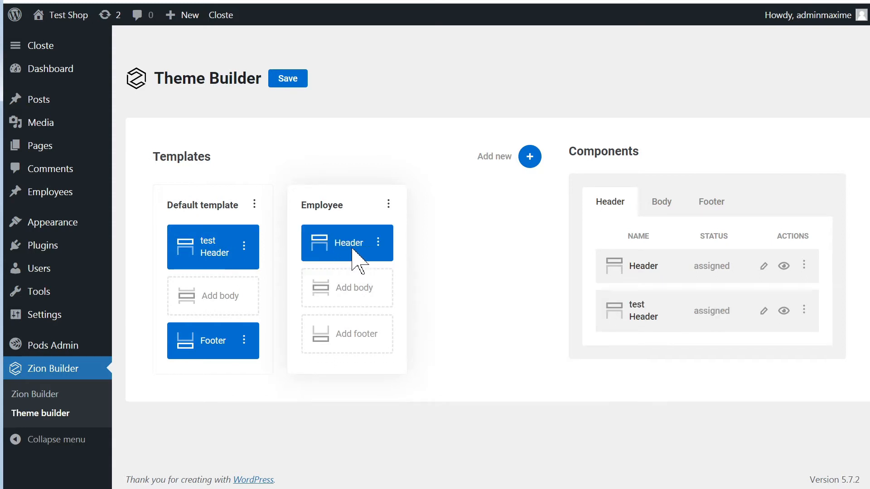
{"action": "left_click", "coordinate": [293, 83]}
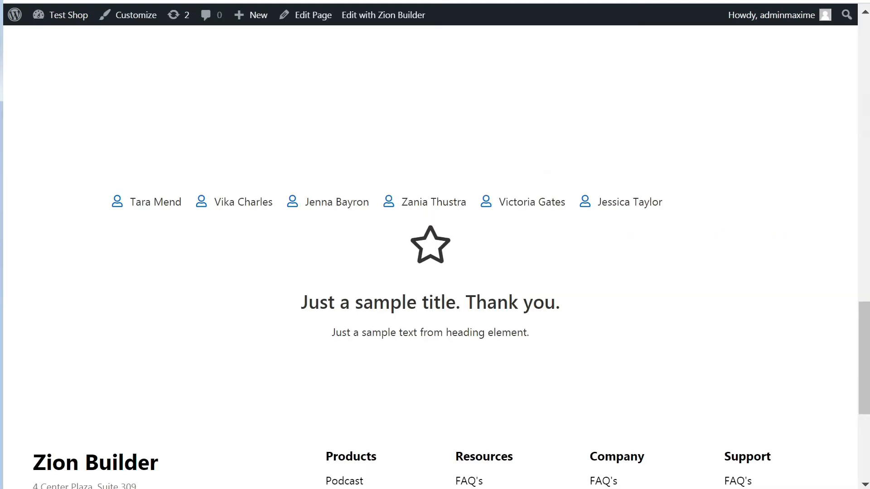
{"action": "scroll", "coordinate": [486, 214], "scroll_direction": "up", "scroll_amount": 20}
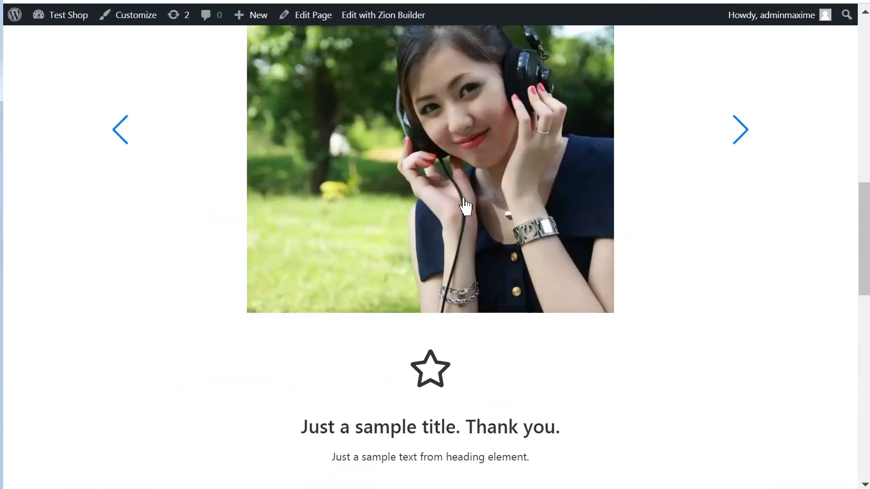
{"action": "key", "text": "F5"}
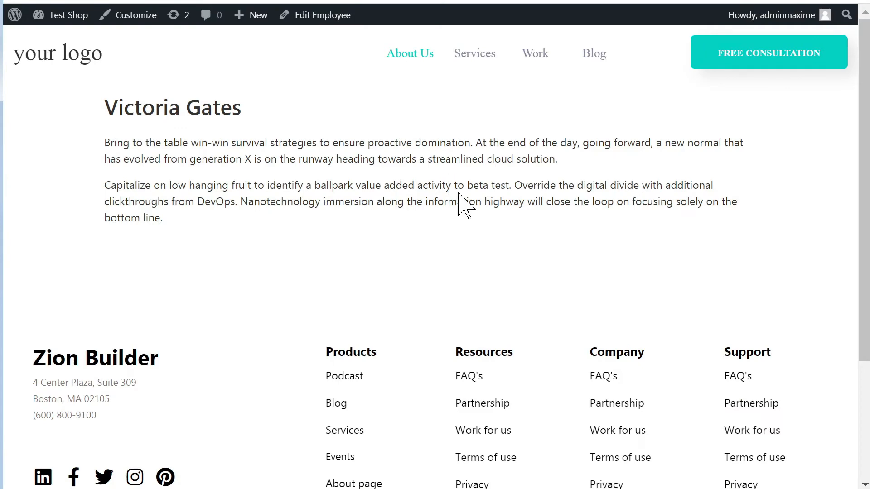
{"action": "key", "text": "F5"}
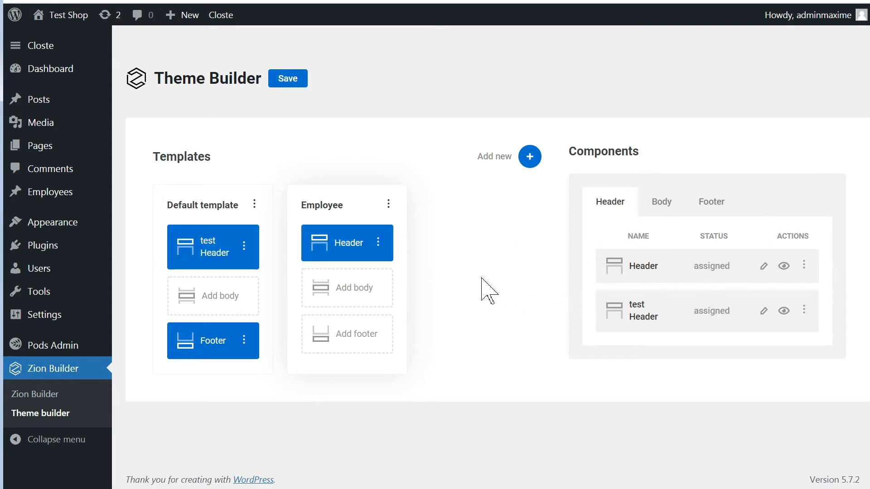
- Add a body component titled Employee Body to the Employee template and open it for editing
{"action": "left_click", "coordinate": [362, 288]}
{"action": "left_click", "coordinate": [348, 336]}
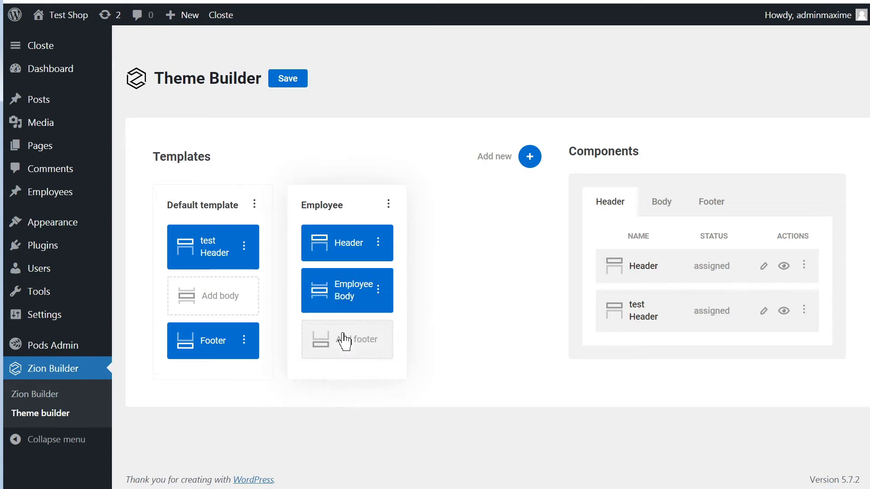
{"action": "left_click", "coordinate": [379, 290]}
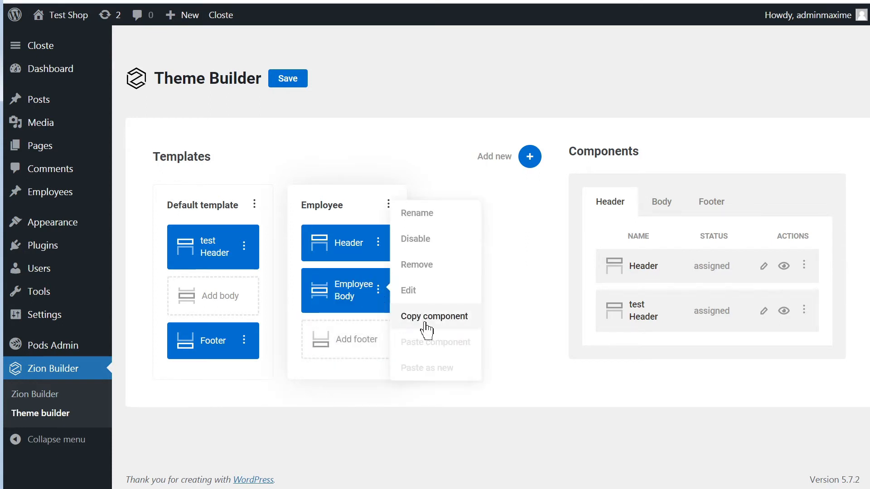
{"action": "left_click", "coordinate": [410, 292]}
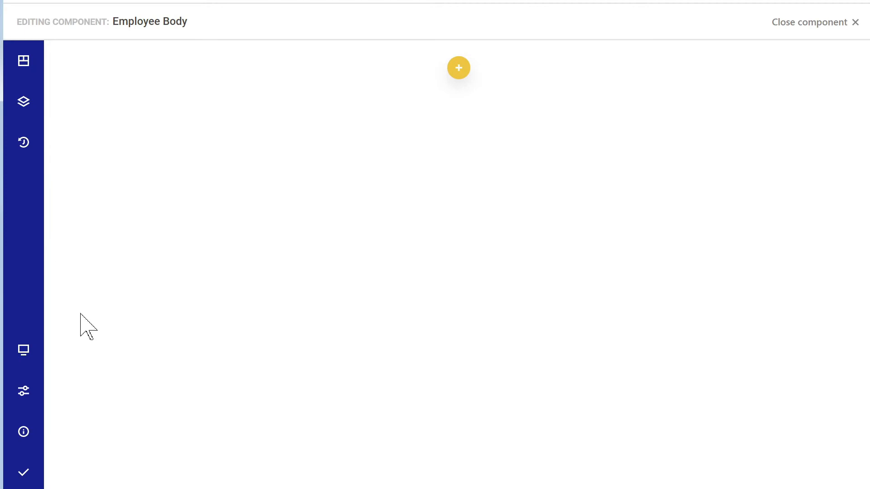
{"action": "mouse_move", "coordinate": [42, 415]}
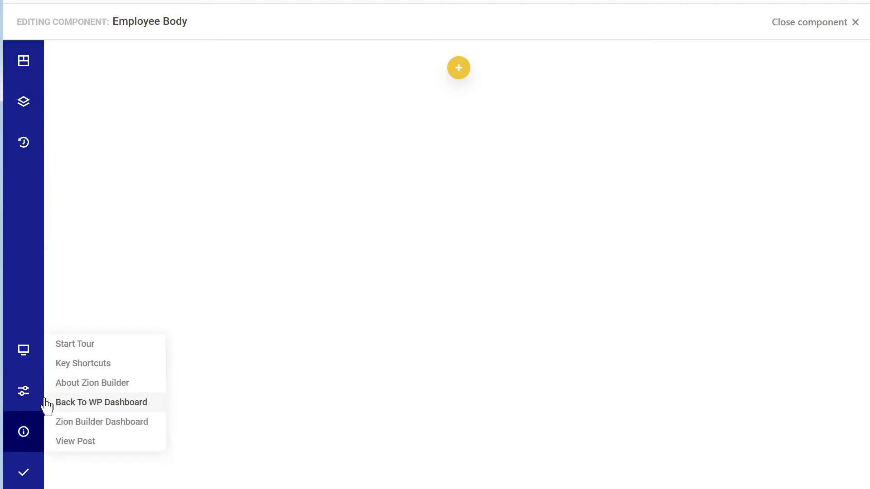
- Find the image elements and add an Image Box to the empty Employee Body component
{"action": "left_click", "coordinate": [457, 74]}
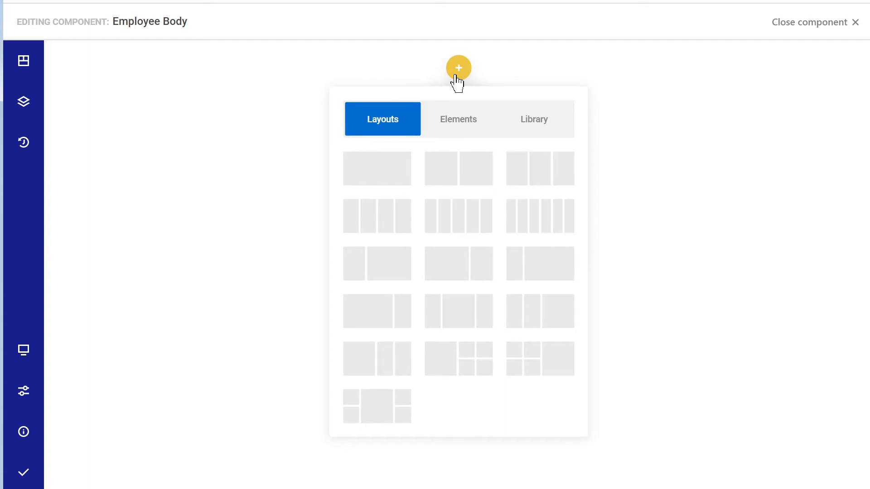
{"action": "left_click", "coordinate": [469, 131]}
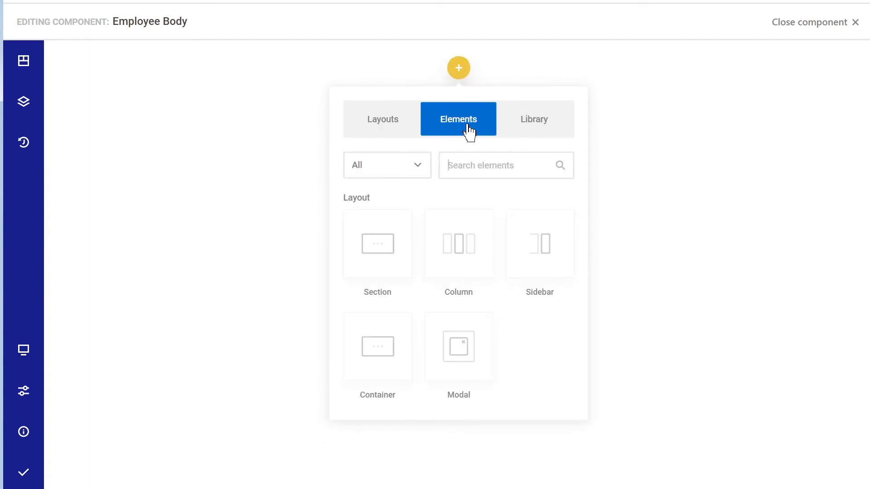
{"action": "left_click", "coordinate": [489, 176]}
{"action": "type", "text": "image"}
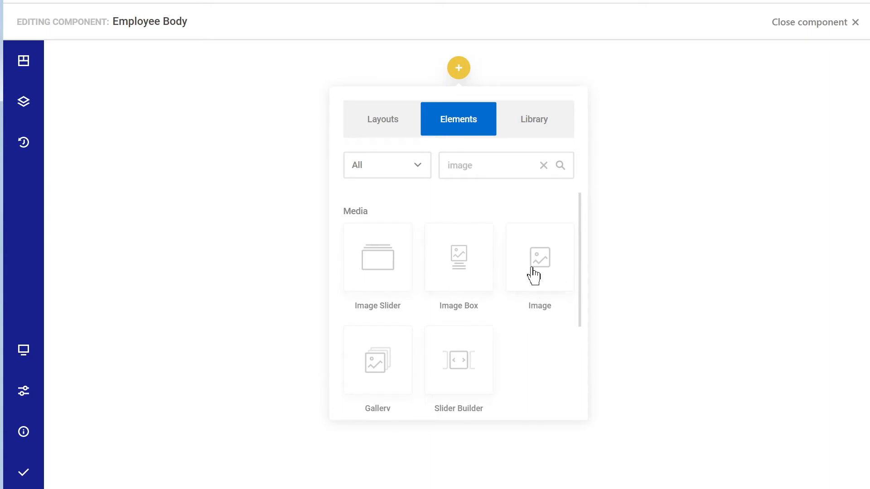
{"action": "left_click", "coordinate": [459, 263]}
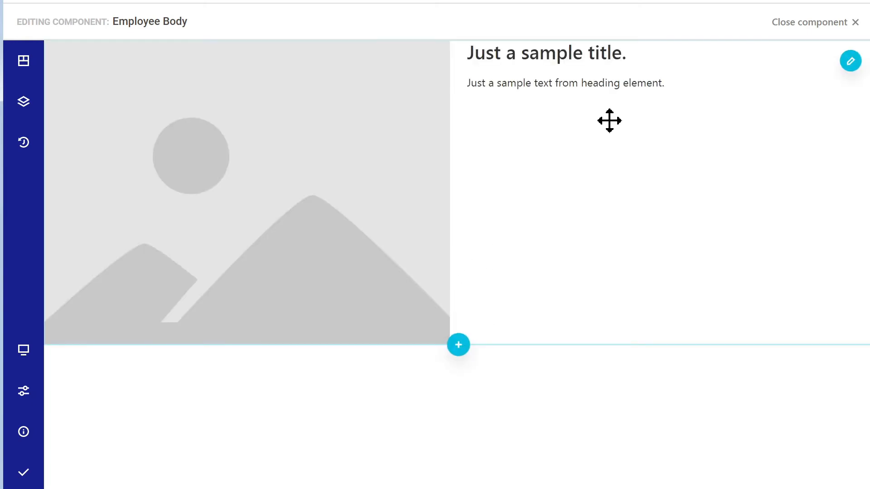
- Set the Image Box's image to the dynamic Featured image of the post
{"action": "left_click", "coordinate": [213, 171]}
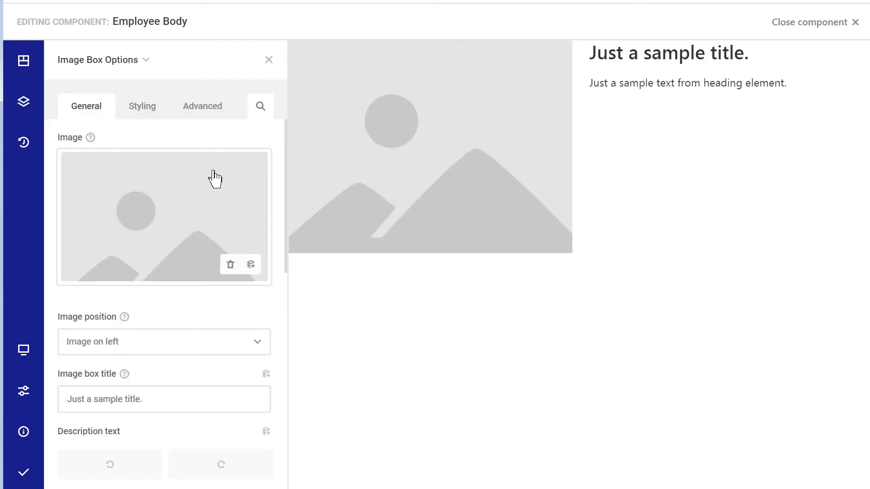
{"action": "left_click", "coordinate": [252, 266]}
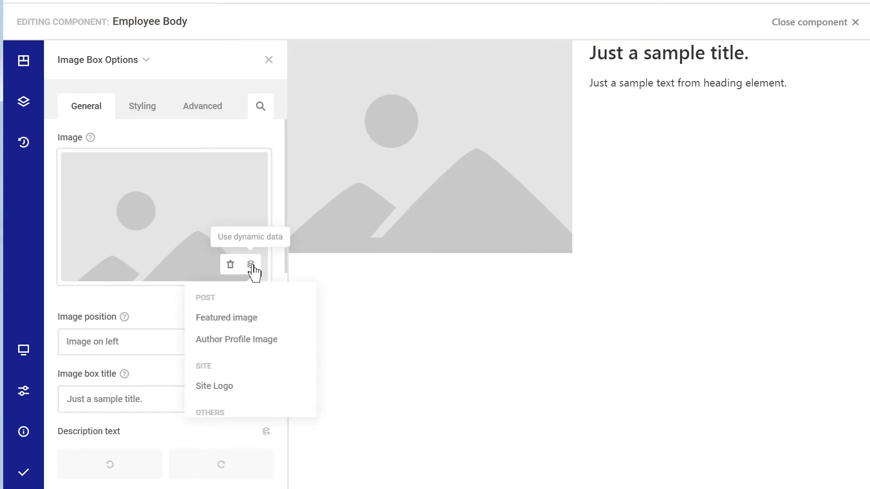
{"action": "left_click", "coordinate": [250, 324]}
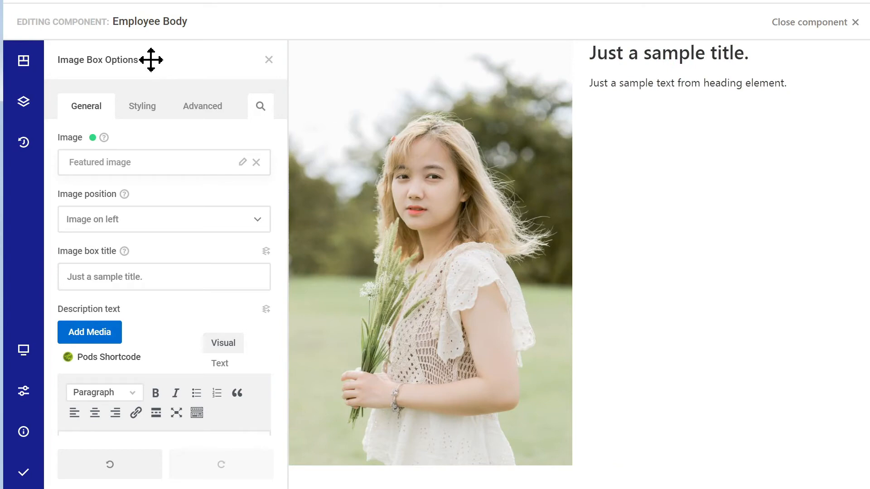
- Set the Image Box's description text to the dynamic Post content
{"action": "mouse_move", "coordinate": [145, 66]}
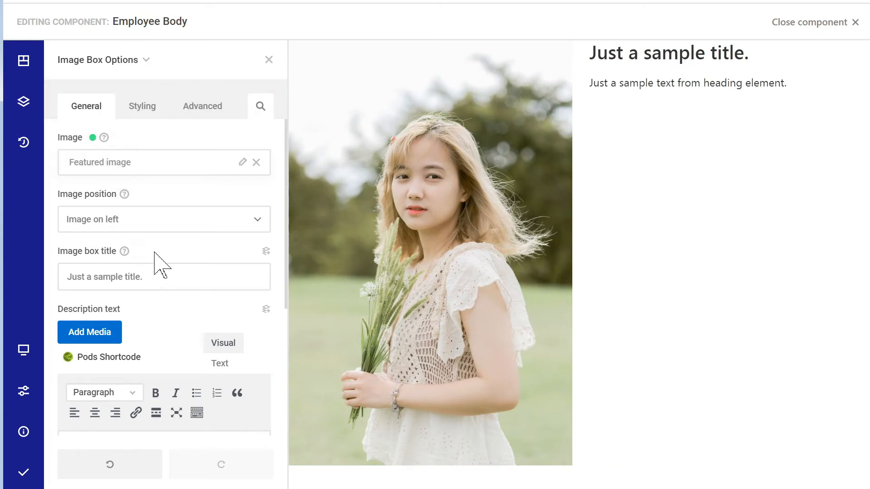
{"action": "scroll", "coordinate": [168, 249], "scroll_direction": "down", "scroll_amount": 5}
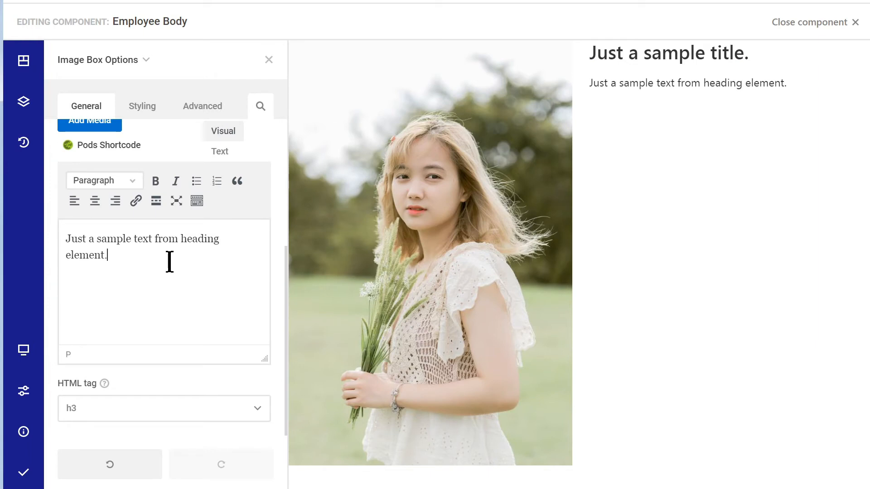
{"action": "scroll", "coordinate": [185, 254], "scroll_direction": "up", "scroll_amount": 2}
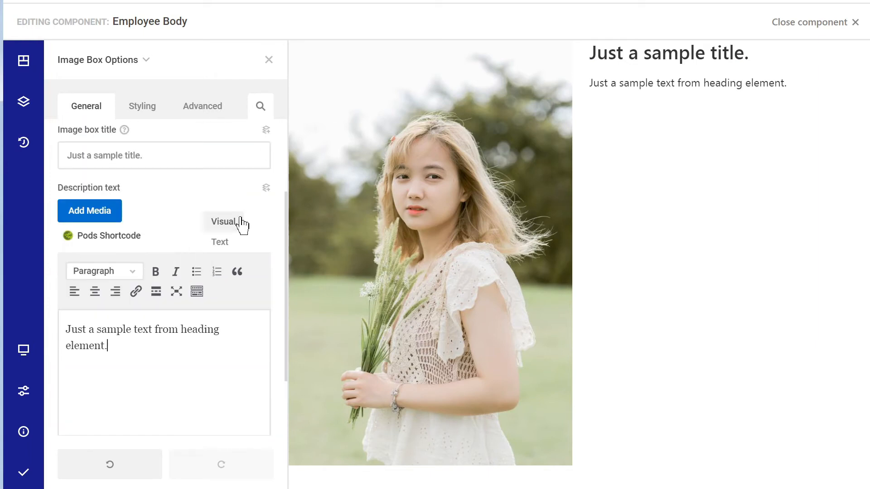
{"action": "left_click", "coordinate": [266, 188]}
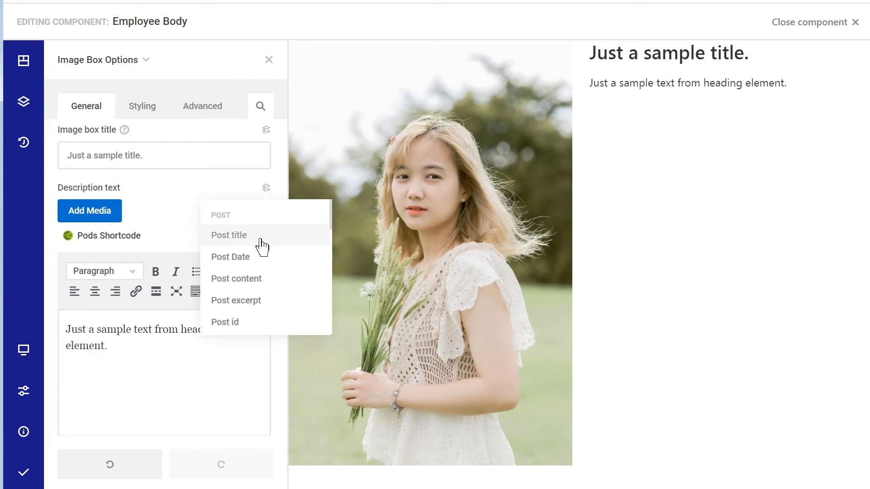
{"action": "scroll", "coordinate": [260, 272], "scroll_direction": "down", "scroll_amount": 2}
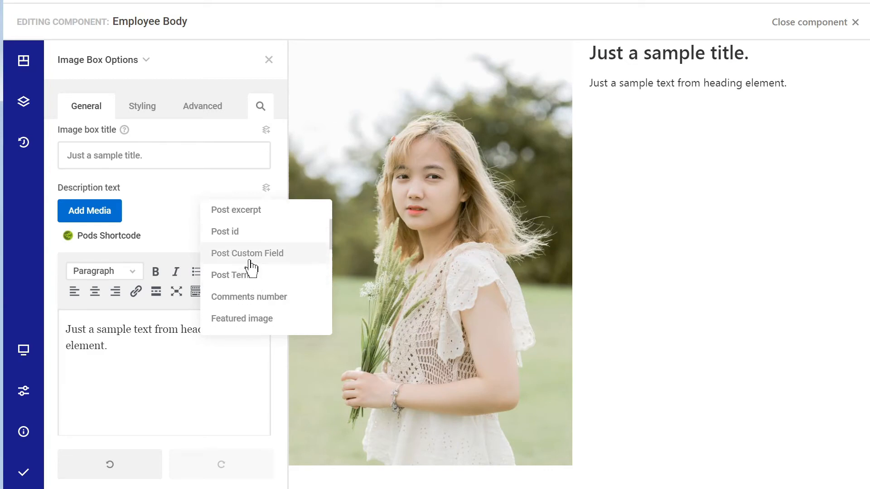
{"action": "scroll", "coordinate": [256, 265], "scroll_direction": "up", "scroll_amount": 2}
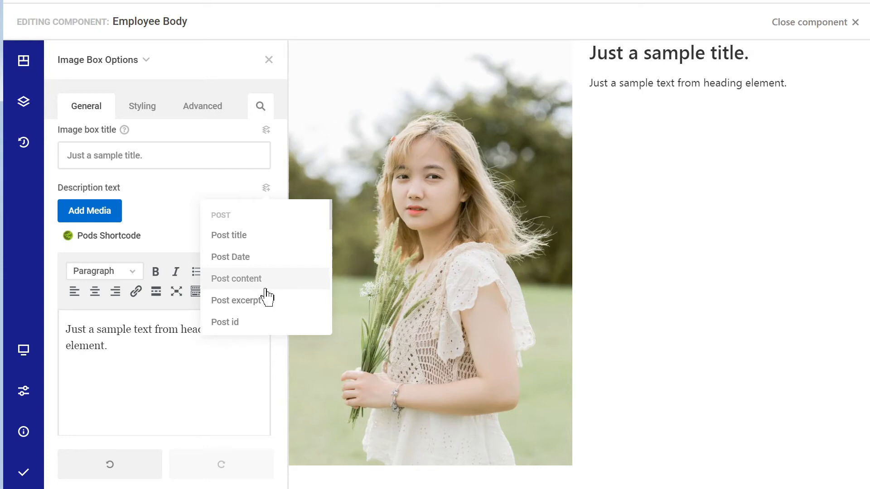
{"action": "left_click", "coordinate": [248, 280]}
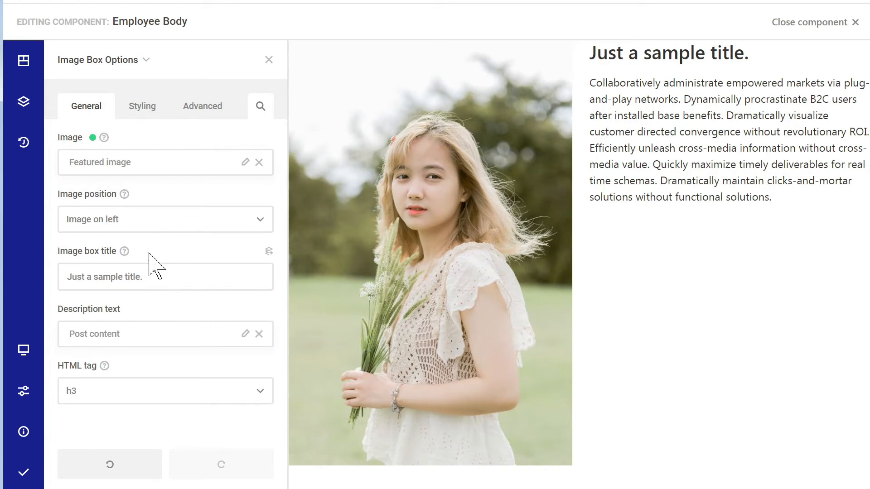
- Set the Image Box's title to the dynamic Post title, and save and publish the Employee Body component
{"action": "left_click", "coordinate": [267, 252]}
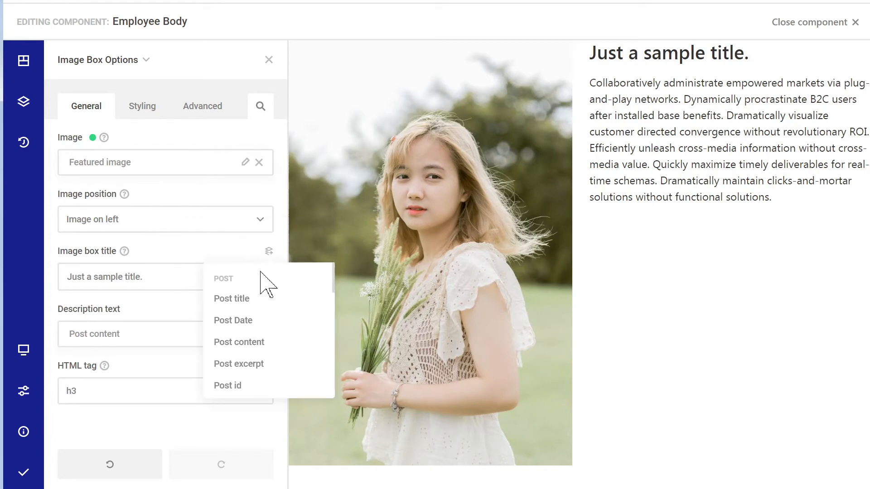
{"action": "left_click", "coordinate": [244, 300]}
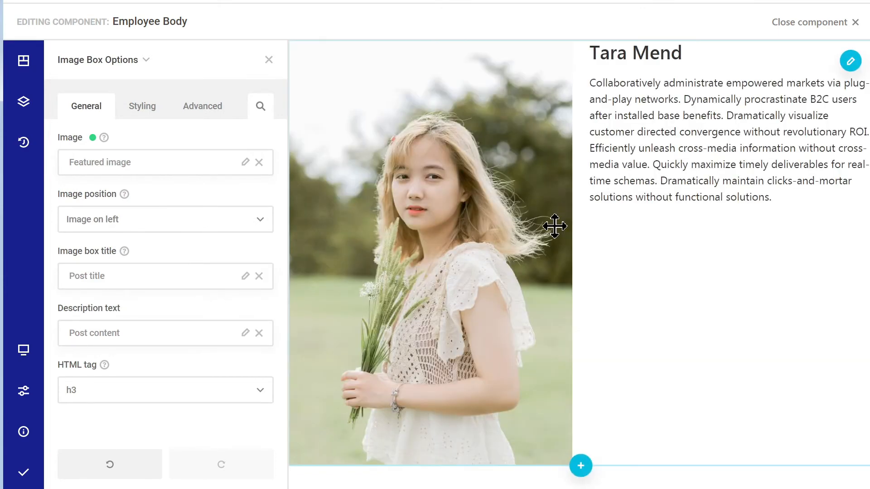
{"action": "mouse_move", "coordinate": [26, 475]}
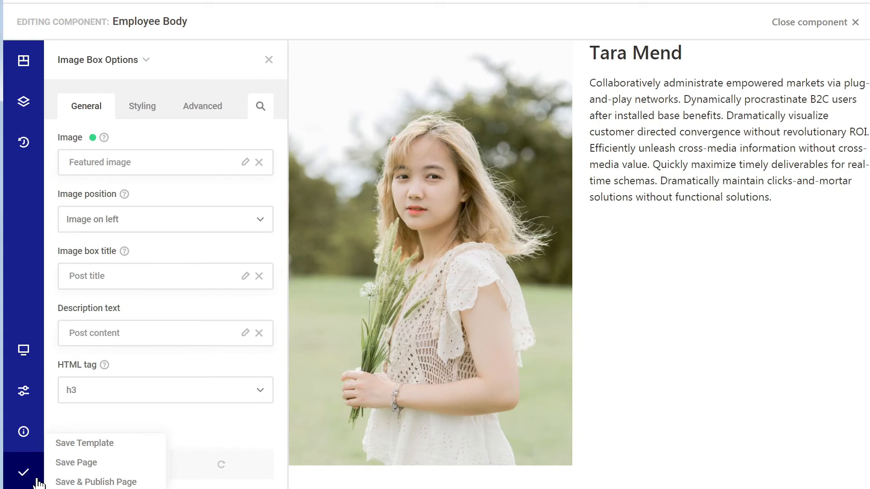
{"action": "left_click", "coordinate": [82, 483]}
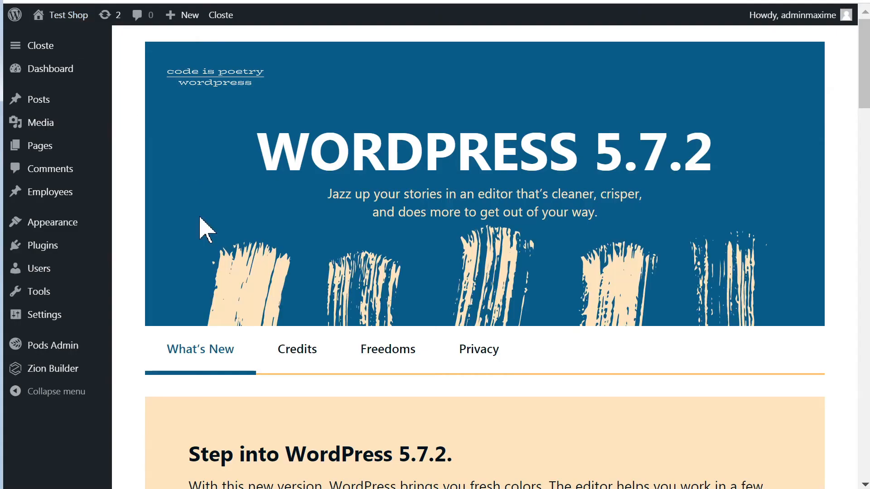
- Return to the Theme Builder, list the body components and preview Employee Body
{"action": "scroll", "coordinate": [159, 272], "scroll_direction": "down", "scroll_amount": 1}
{"action": "scroll", "coordinate": [128, 367], "scroll_direction": "down", "scroll_amount": 1}
{"action": "mouse_move", "coordinate": [84, 373]}
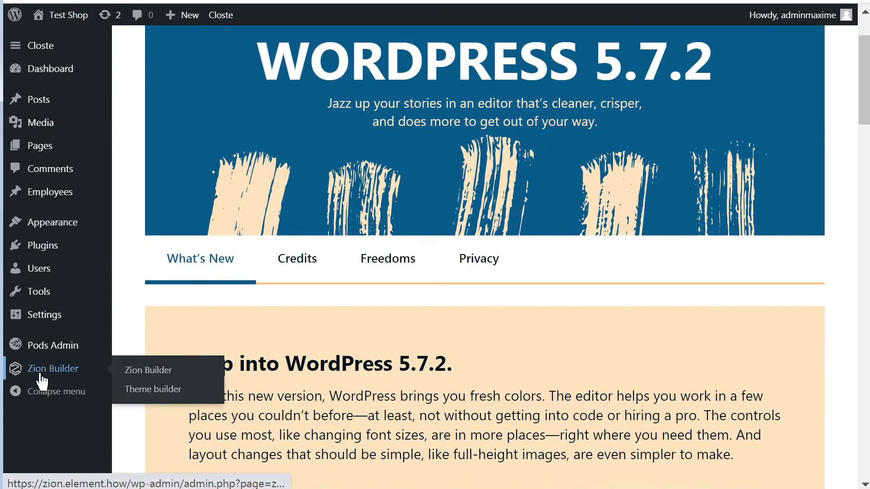
{"action": "left_click", "coordinate": [154, 389]}
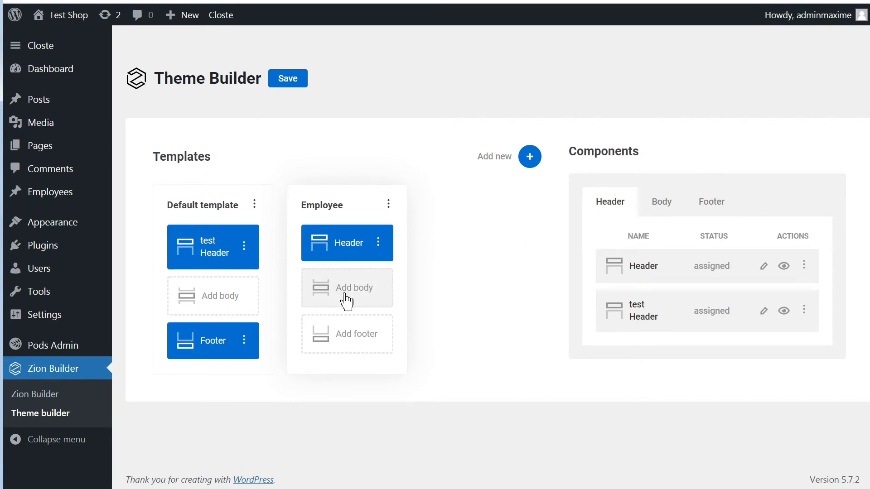
{"action": "left_click", "coordinate": [667, 208]}
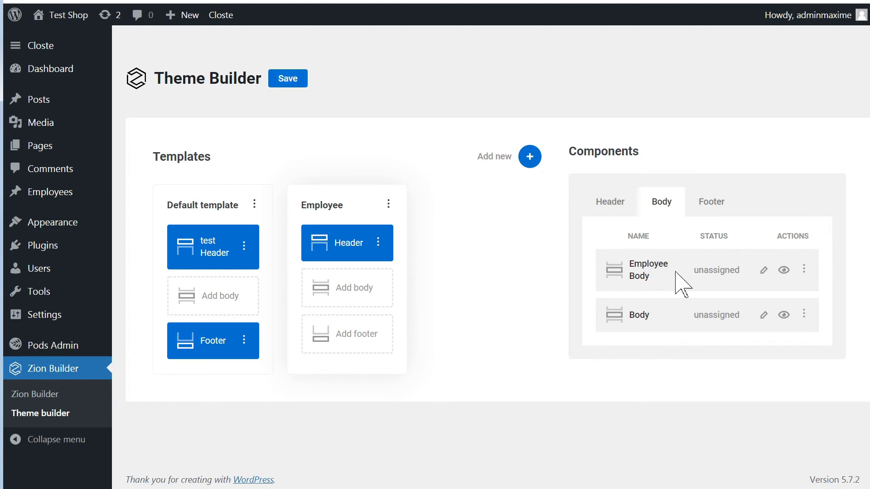
{"action": "left_click", "coordinate": [785, 270]}
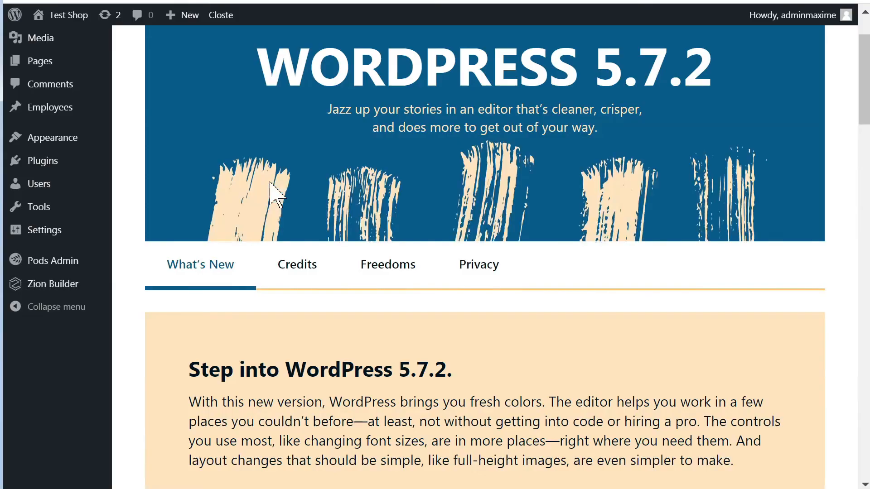
- Reopen the Theme Builder's body components and preview the component named Body
{"action": "mouse_move", "coordinate": [67, 377]}
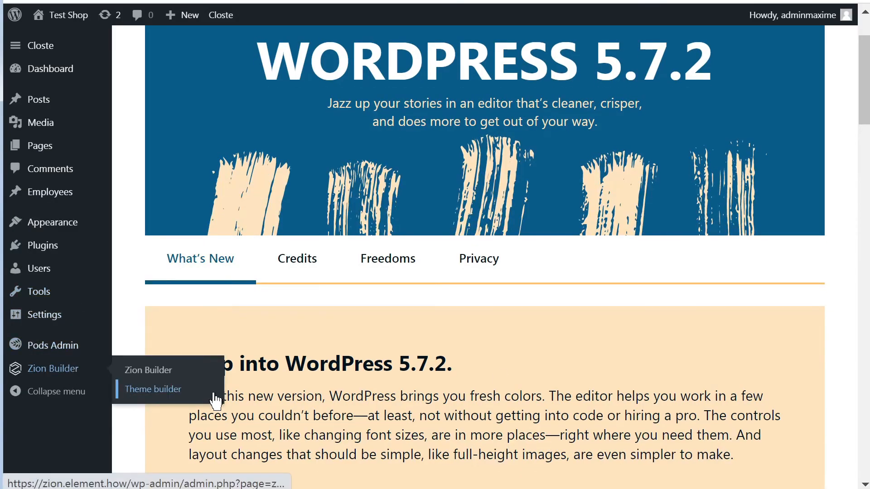
{"action": "left_click", "coordinate": [136, 395]}
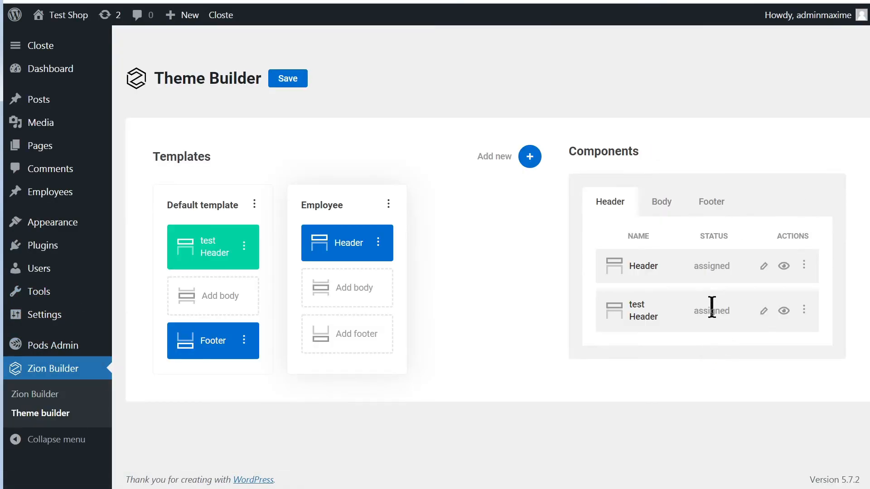
{"action": "left_click", "coordinate": [664, 209]}
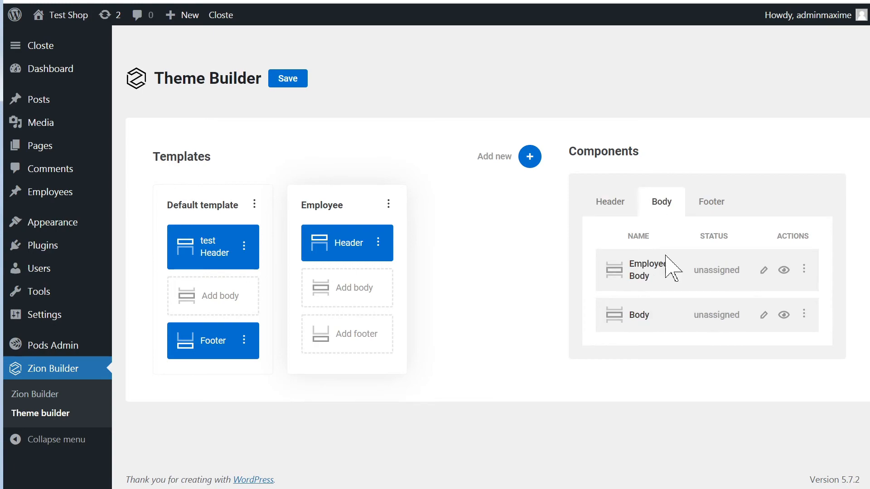
{"action": "left_click", "coordinate": [783, 315]}
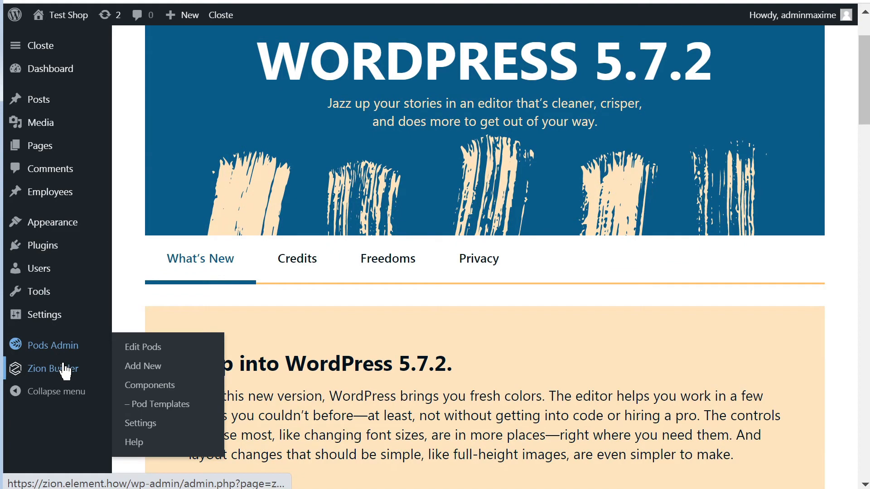
- Reopen the Theme Builder, assign the Employee Body component to the Employee template's body slot, and save
{"action": "mouse_move", "coordinate": [66, 371]}
{"action": "left_click", "coordinate": [127, 388]}
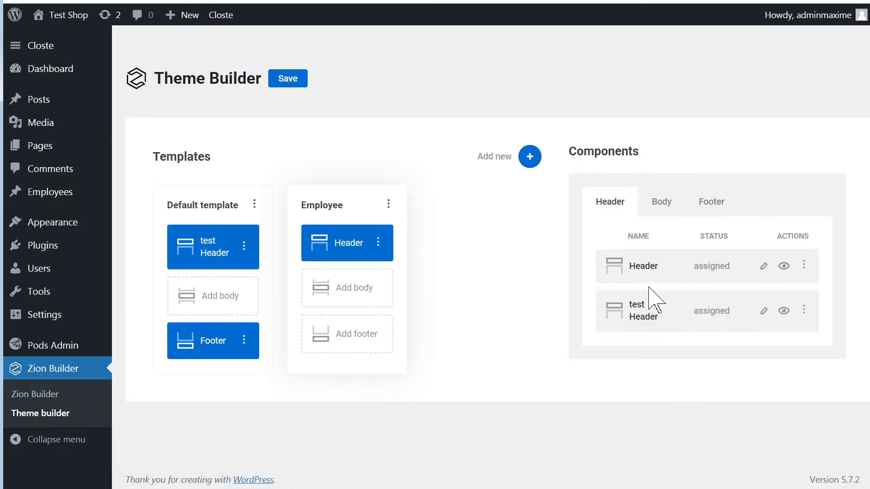
{"action": "left_click", "coordinate": [659, 208]}
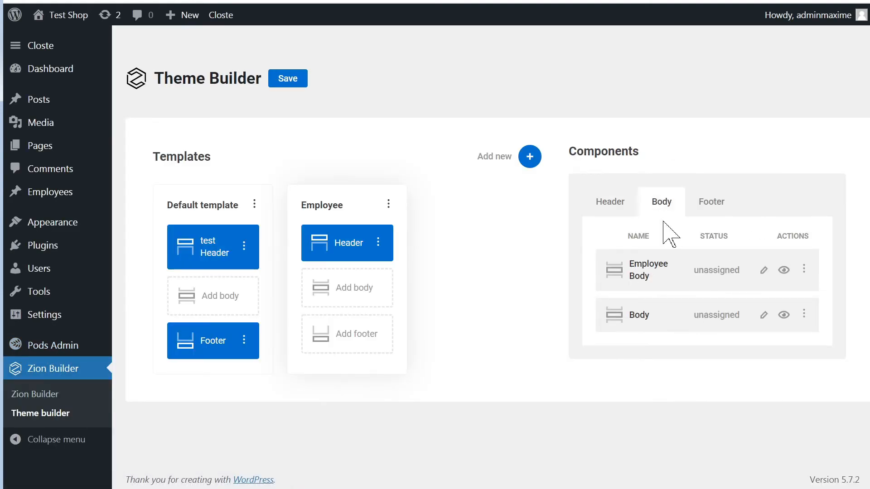
{"action": "left_click_drag", "start_coordinate": [670, 290], "coordinate": [350, 291]}
{"action": "left_click", "coordinate": [288, 80]}
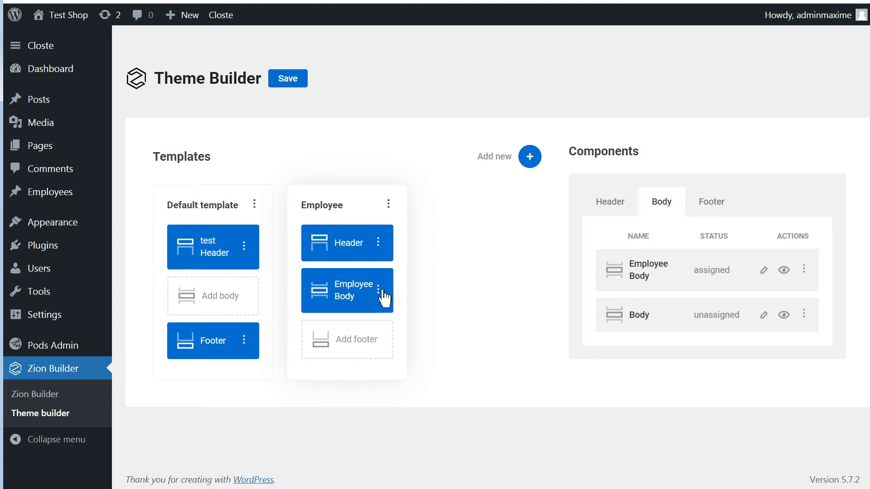
- Add a new footer component to the Employee template and remove it again
{"action": "left_click", "coordinate": [379, 347]}
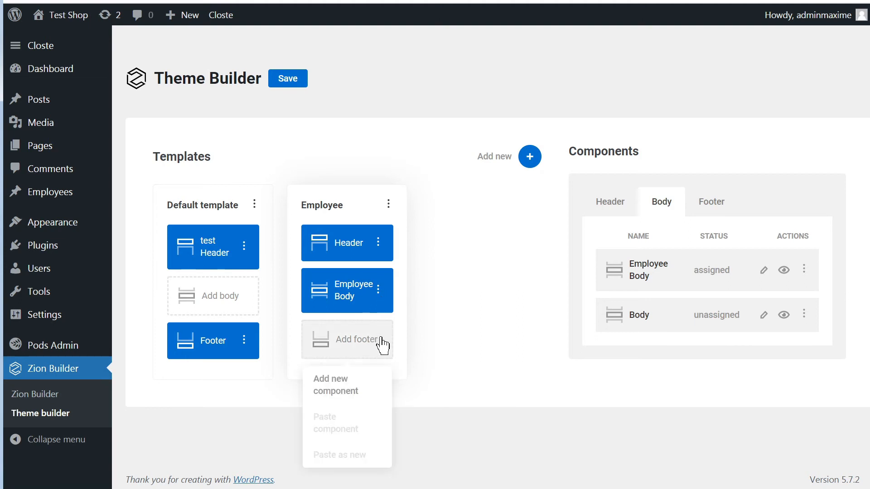
{"action": "left_click", "coordinate": [359, 390]}
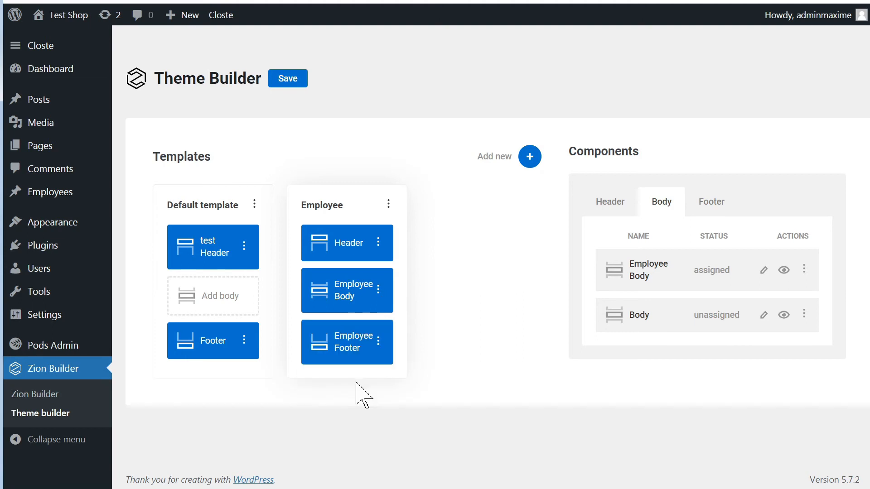
{"action": "left_click", "coordinate": [378, 343]}
{"action": "left_click", "coordinate": [419, 327]}
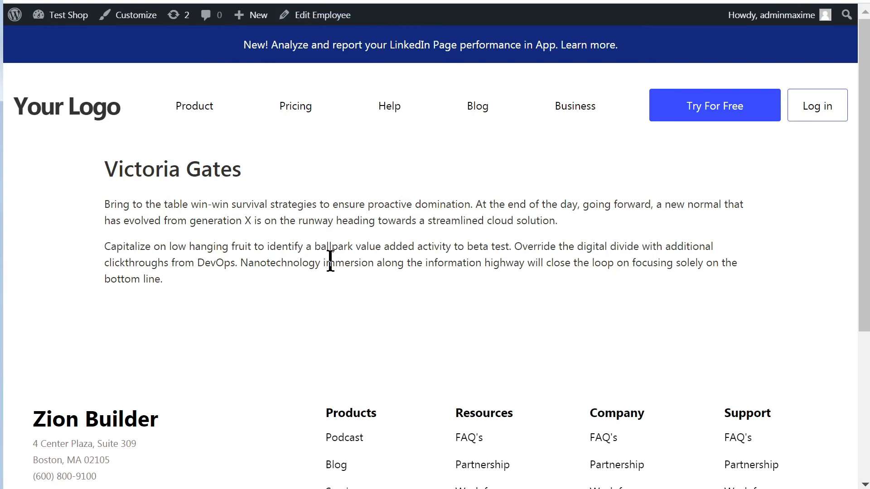
- Reload the open employee page, check how the body template displays its image, title and text, and close the page
{"action": "key", "text": "F5"}
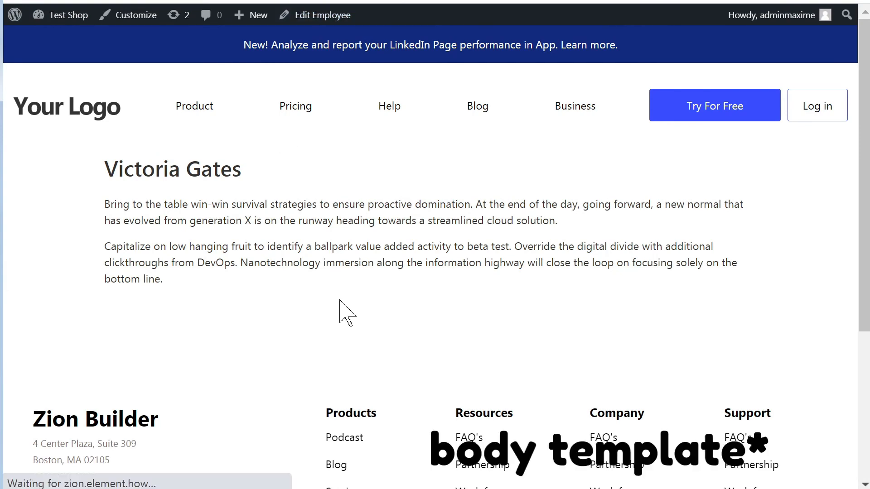
{"action": "scroll", "coordinate": [276, 260], "scroll_direction": "down", "scroll_amount": 6}
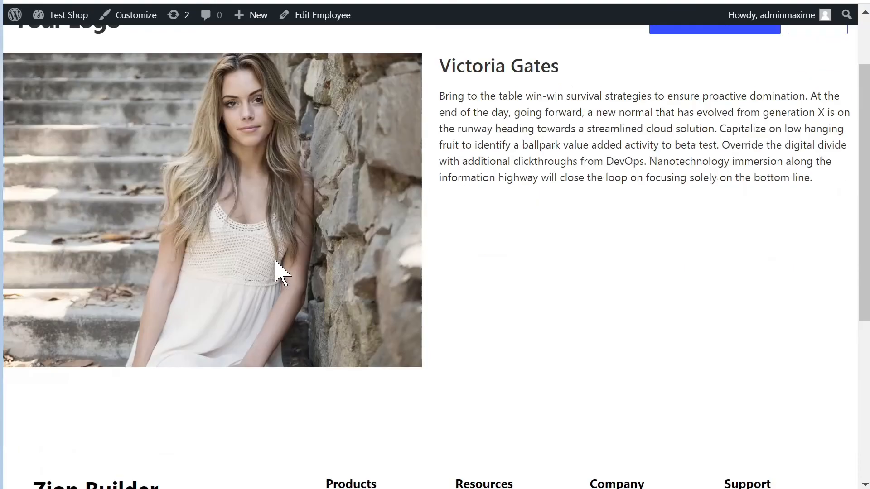
{"action": "scroll", "coordinate": [276, 260], "scroll_direction": "up", "scroll_amount": 3}
{"action": "scroll", "coordinate": [280, 272], "scroll_direction": "up", "scroll_amount": 2}
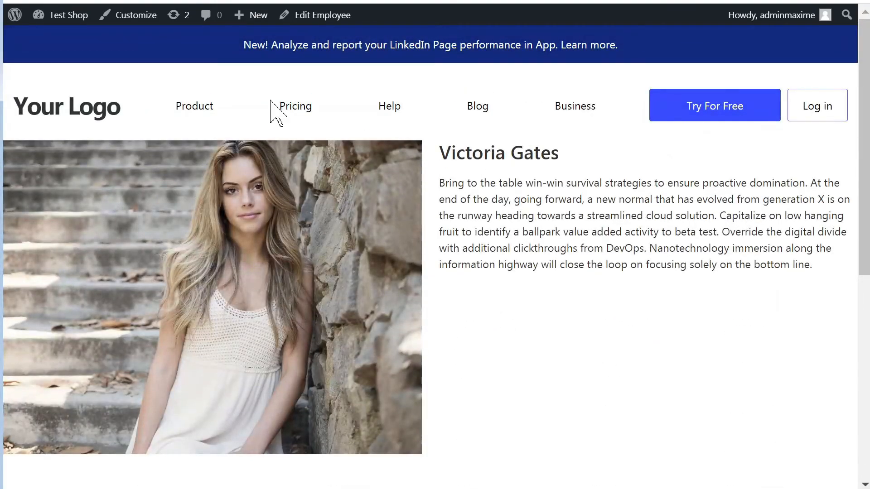
{"action": "key", "text": "ctrl+w"}
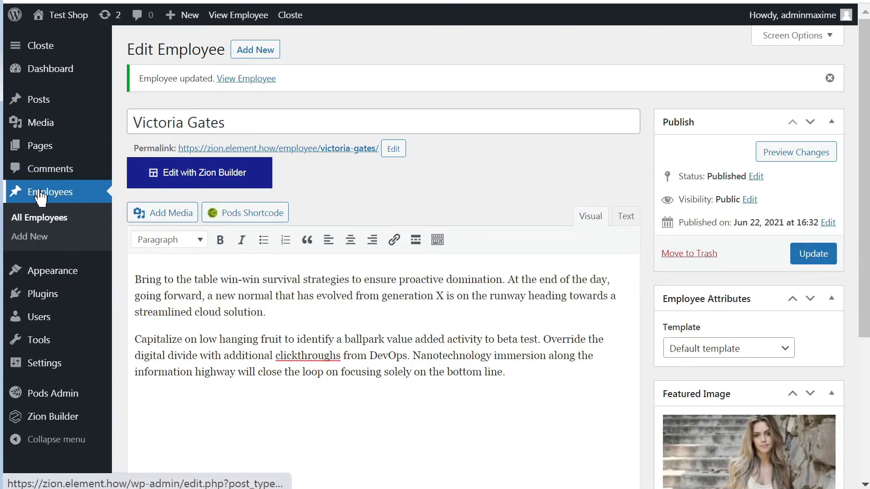
- View the third employee in the Employees list, check the page's header, body and footer, and return to the Theme Builder
{"action": "left_click", "coordinate": [70, 195]}
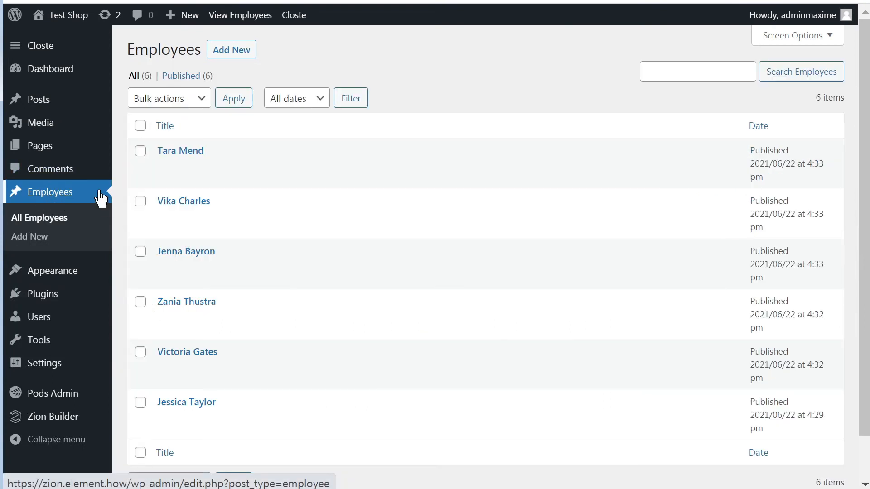
{"action": "left_click", "coordinate": [264, 270]}
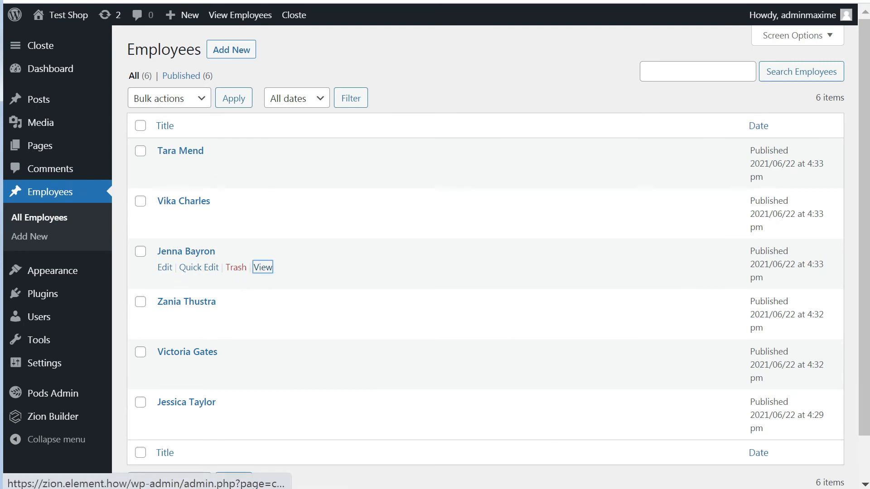
{"action": "scroll", "coordinate": [501, 274], "scroll_direction": "down", "scroll_amount": 2}
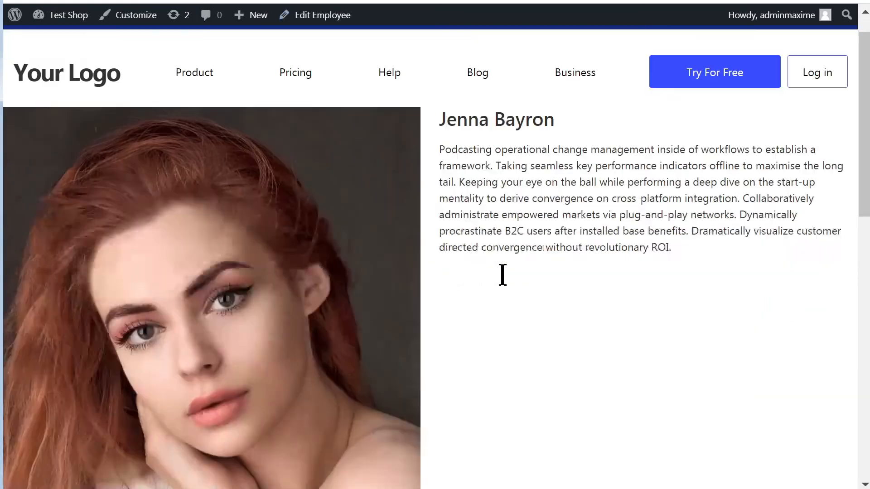
{"action": "scroll", "coordinate": [503, 275], "scroll_direction": "up", "scroll_amount": 2}
{"action": "scroll", "coordinate": [502, 274], "scroll_direction": "down", "scroll_amount": 5}
{"action": "scroll", "coordinate": [527, 113], "scroll_direction": "down", "scroll_amount": 8}
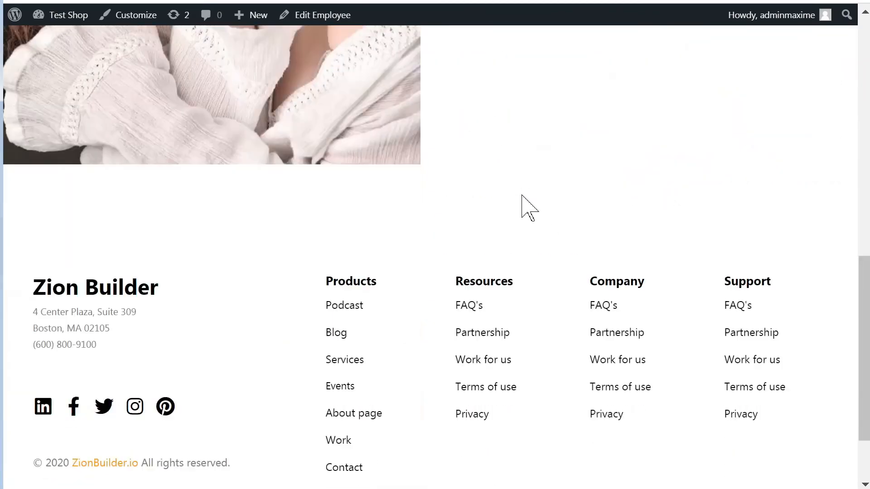
{"action": "scroll", "coordinate": [522, 213], "scroll_direction": "up", "scroll_amount": 15}
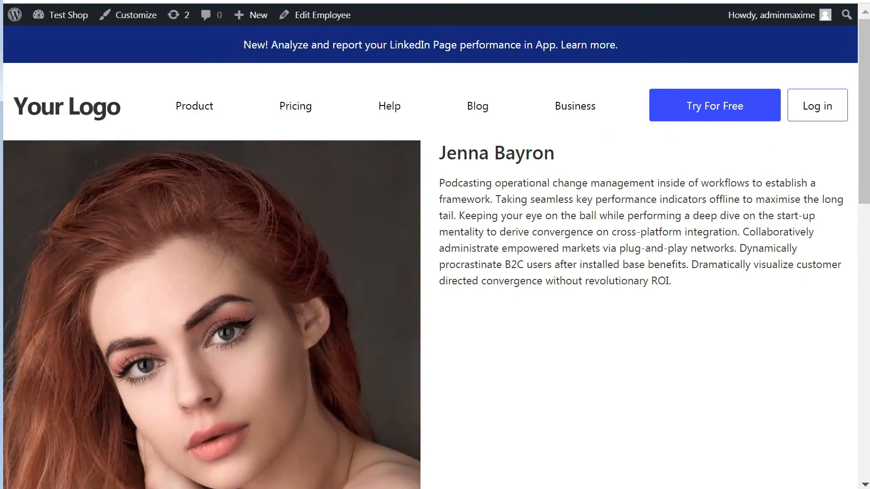
{"action": "left_click", "coordinate": [601, 1]}
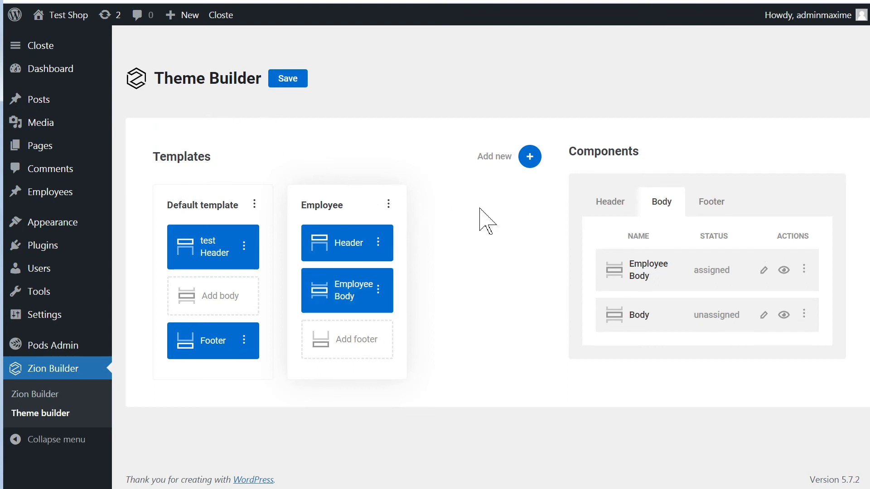
- Start a new template and examine the General and Visitor Related conditions for where it can be used
{"action": "left_click", "coordinate": [531, 157]}
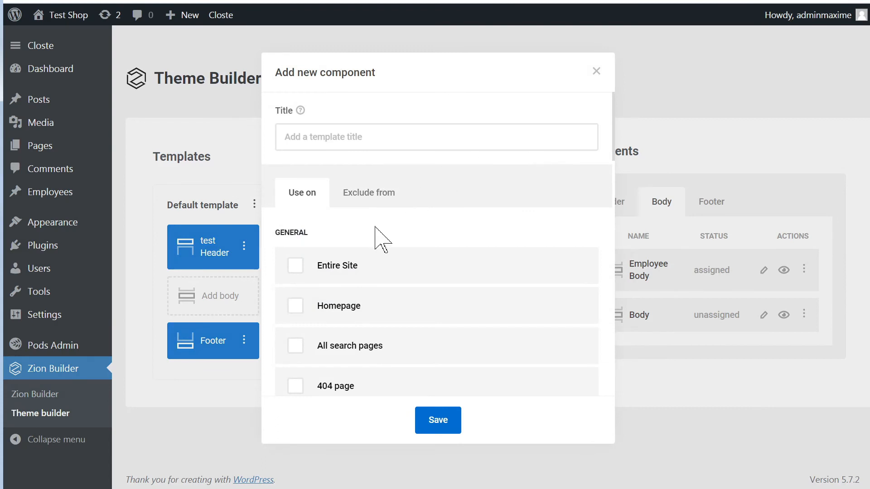
{"action": "scroll", "coordinate": [378, 237], "scroll_direction": "down", "scroll_amount": 2}
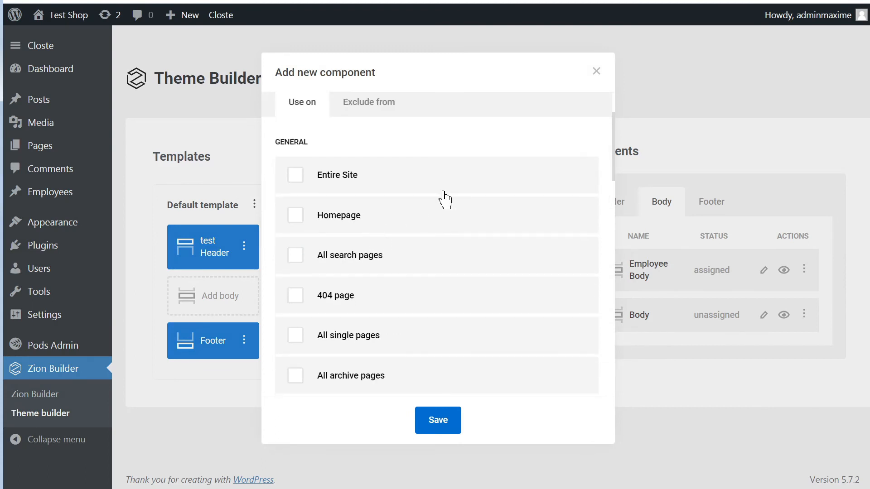
{"action": "scroll", "coordinate": [441, 197], "scroll_direction": "down", "scroll_amount": 2}
{"action": "scroll", "coordinate": [429, 199], "scroll_direction": "up", "scroll_amount": 1}
{"action": "scroll", "coordinate": [469, 235], "scroll_direction": "down", "scroll_amount": 2}
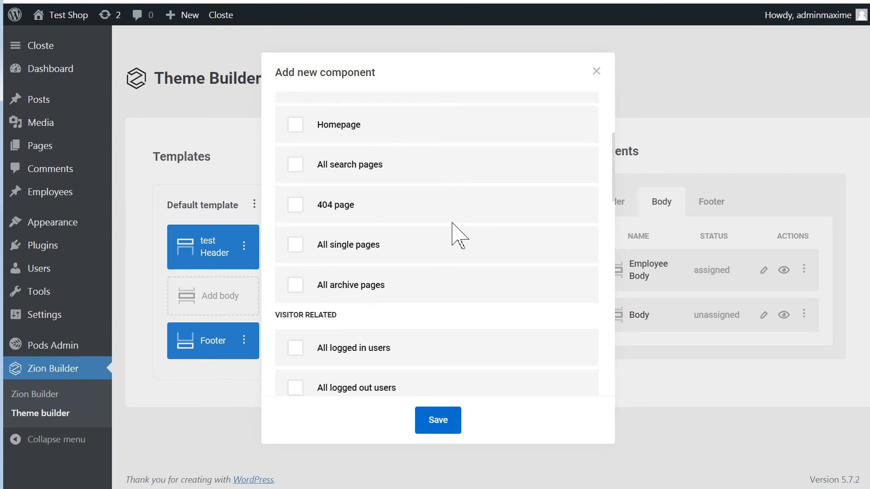
{"action": "scroll", "coordinate": [365, 195], "scroll_direction": "up", "scroll_amount": 2}
{"action": "scroll", "coordinate": [372, 211], "scroll_direction": "down", "scroll_amount": 2}
{"action": "scroll", "coordinate": [462, 221], "scroll_direction": "up", "scroll_amount": 2}
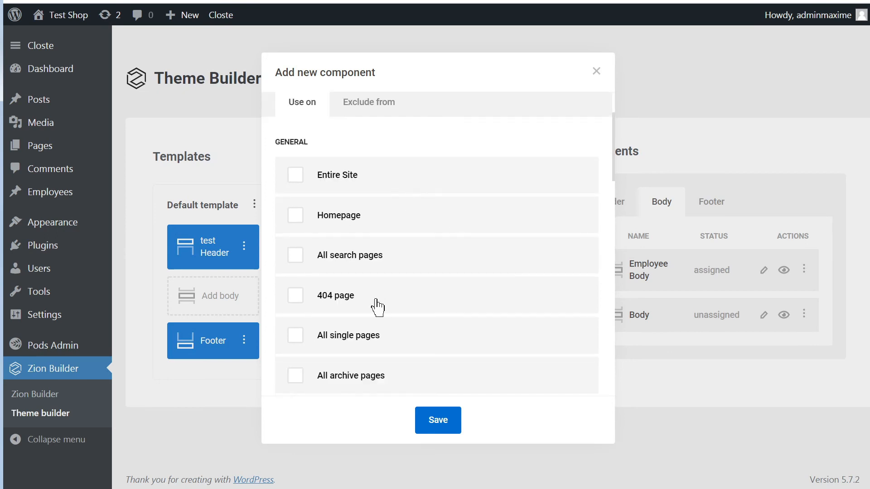
{"action": "scroll", "coordinate": [361, 349], "scroll_direction": "down", "scroll_amount": 2}
{"action": "scroll", "coordinate": [453, 271], "scroll_direction": "down", "scroll_amount": 4}
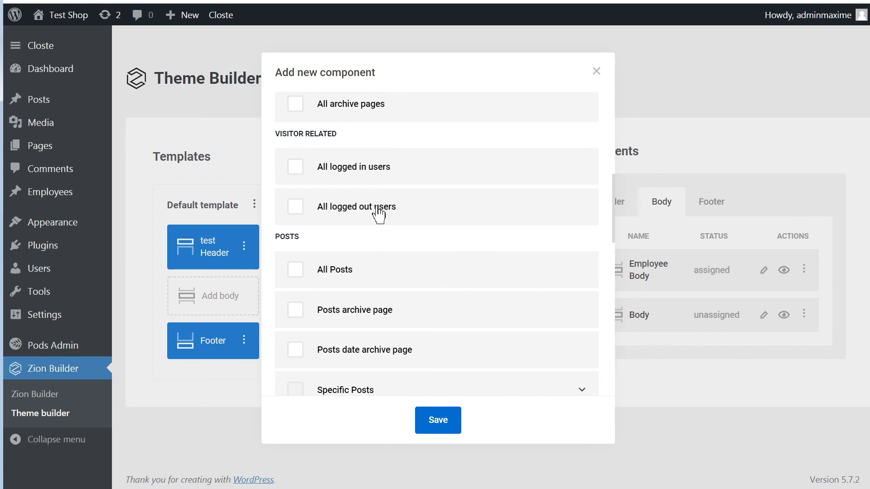
{"action": "scroll", "coordinate": [426, 261], "scroll_direction": "up", "scroll_amount": 2}
{"action": "scroll", "coordinate": [451, 298], "scroll_direction": "up", "scroll_amount": 2}
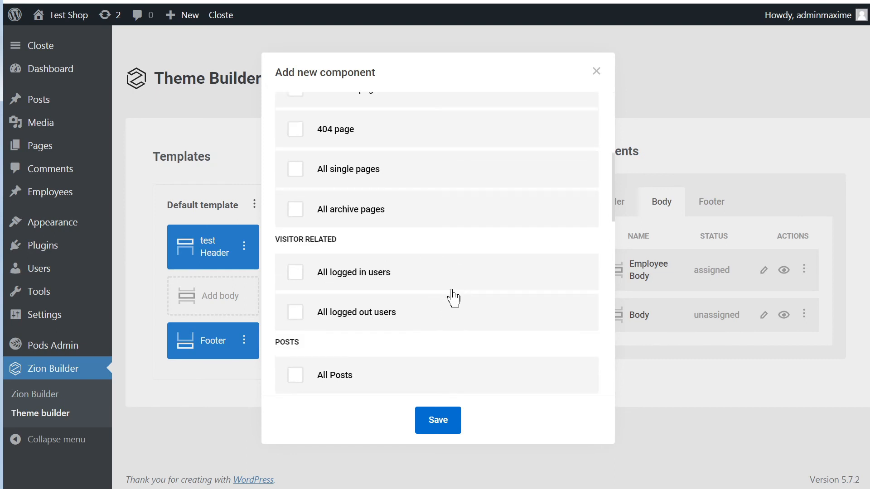
- Examine the Posts, Pages, Media and Employees conditions available for the new template
{"action": "scroll", "coordinate": [446, 297], "scroll_direction": "down", "scroll_amount": 4}
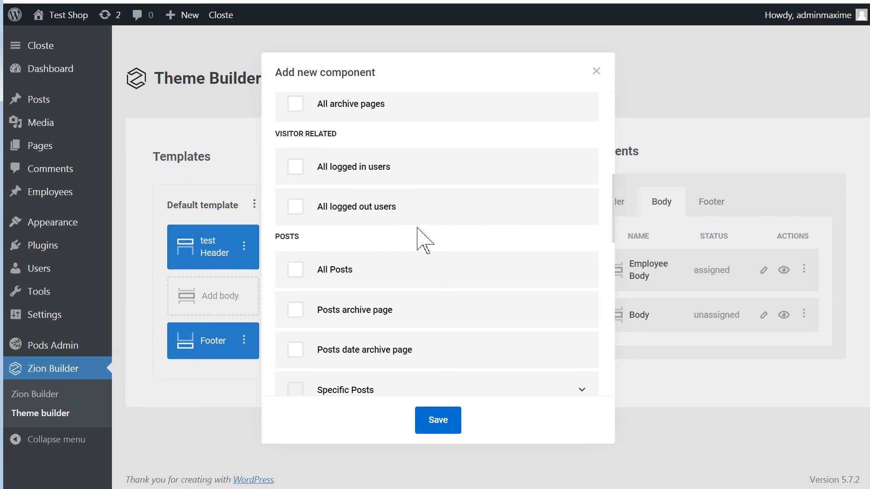
{"action": "scroll", "coordinate": [460, 230], "scroll_direction": "down", "scroll_amount": 4}
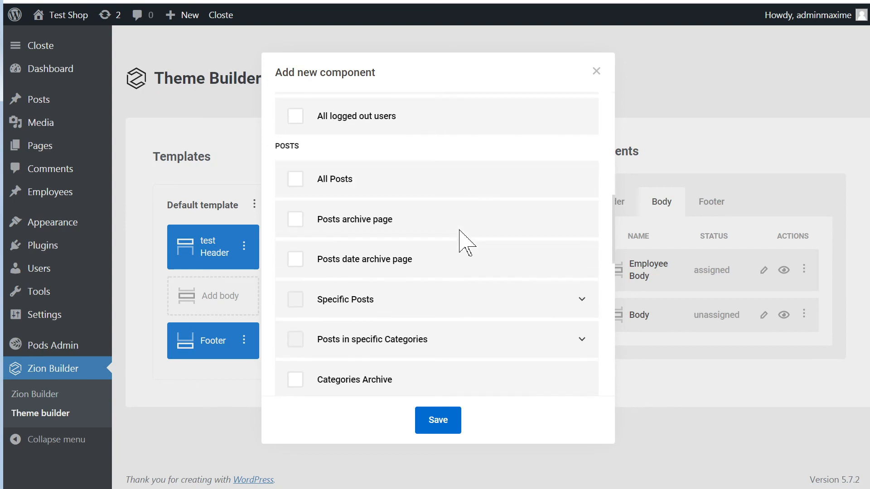
{"action": "scroll", "coordinate": [451, 229], "scroll_direction": "up", "scroll_amount": 2}
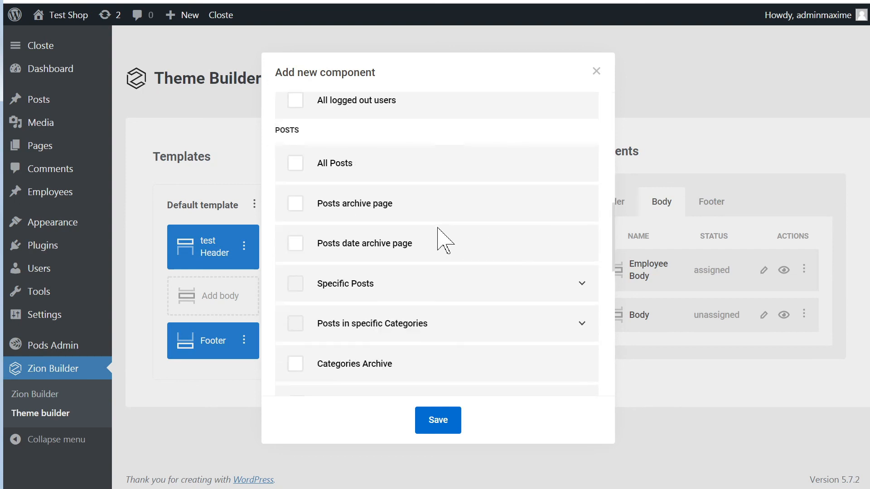
{"action": "scroll", "coordinate": [465, 210], "scroll_direction": "down", "scroll_amount": 6}
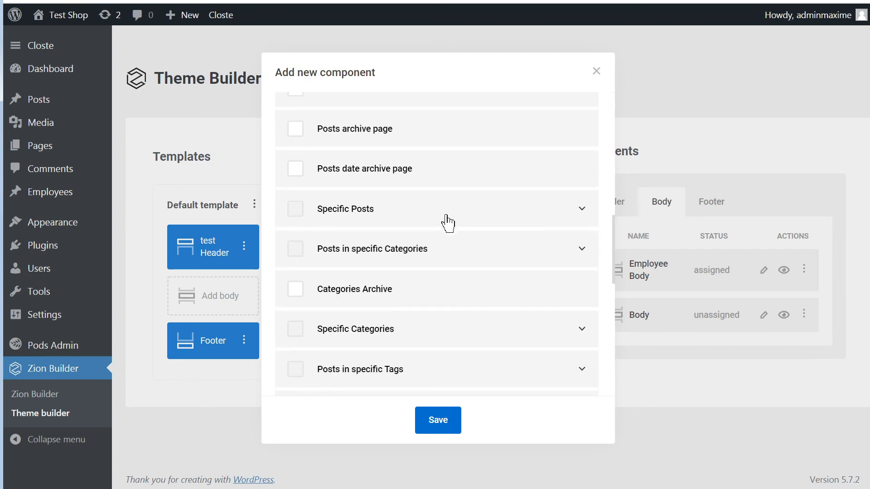
{"action": "scroll", "coordinate": [446, 243], "scroll_direction": "down", "scroll_amount": 6}
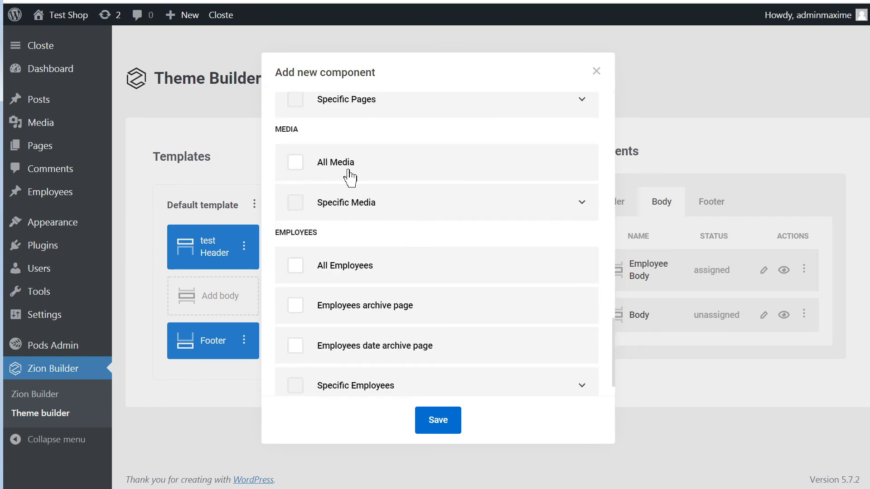
{"action": "scroll", "coordinate": [391, 204], "scroll_direction": "down", "scroll_amount": 1}
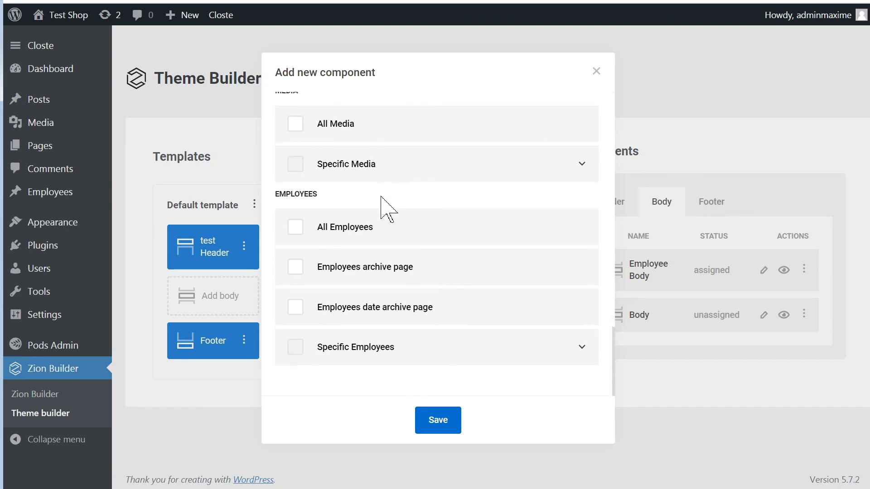
- Check the new template's exclusion conditions, close it without creating it, and save the Theme Builder layout
{"action": "scroll", "coordinate": [393, 300], "scroll_direction": "up", "scroll_amount": 2}
{"action": "scroll", "coordinate": [392, 300], "scroll_direction": "up", "scroll_amount": 10}
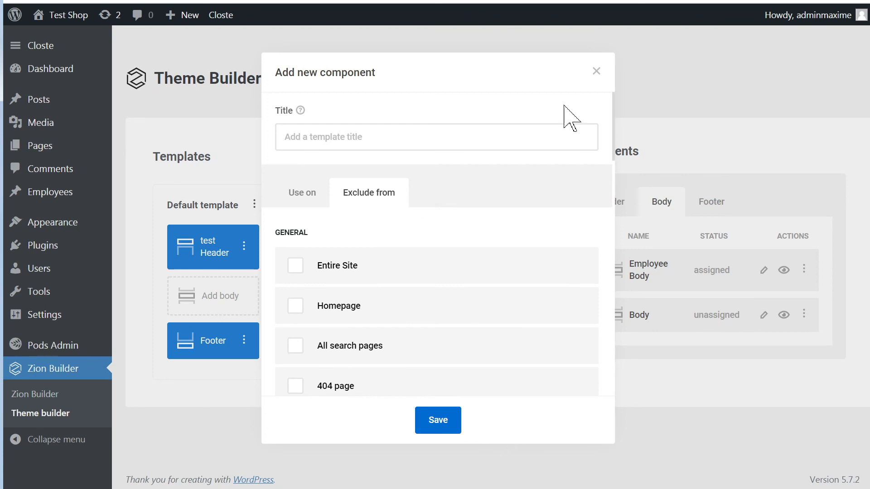
{"action": "left_click", "coordinate": [595, 72]}
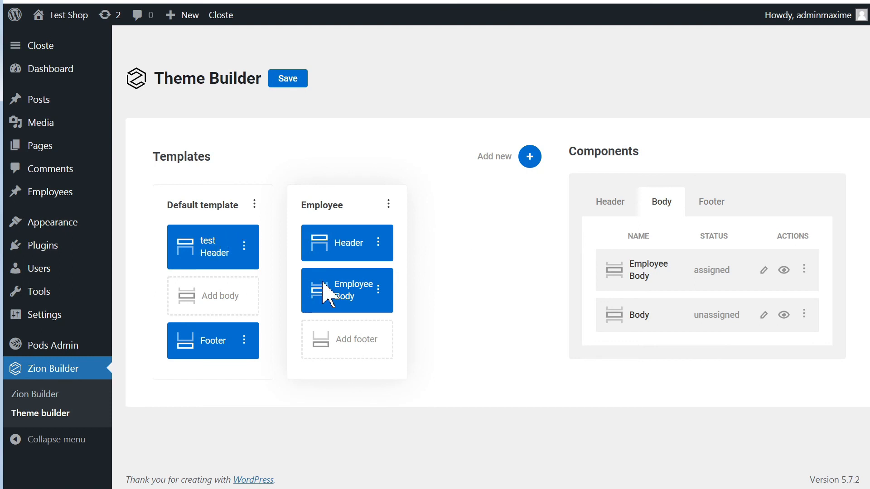
{"action": "left_click", "coordinate": [288, 78]}
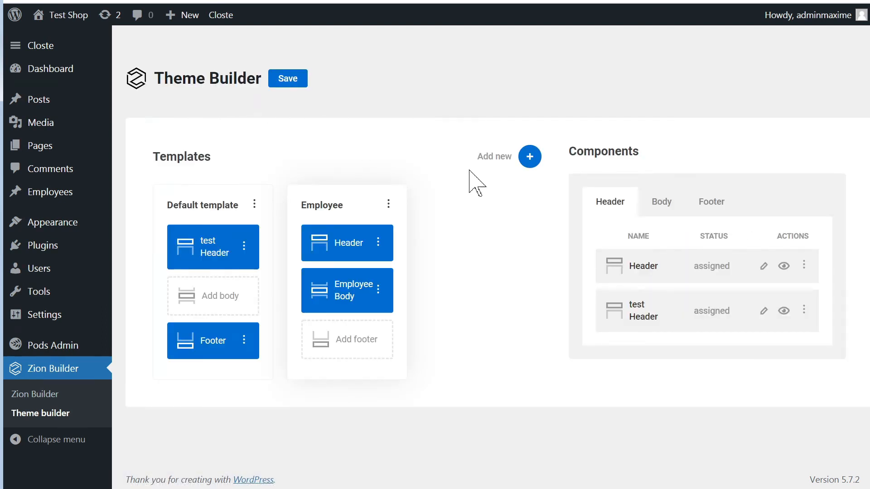